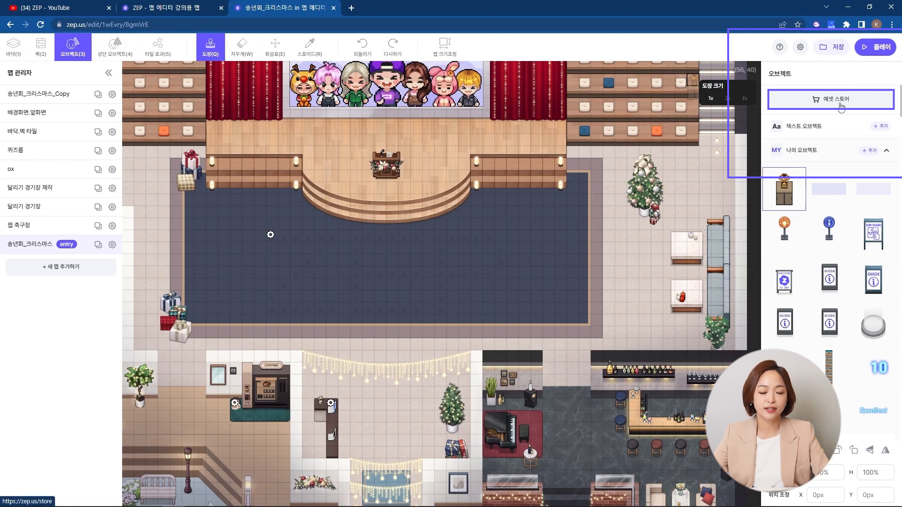
Step: Get the free 크리스마스 거실 오브젝트 set from the asset store
{"action": "left_click", "coordinate": [839, 107]}
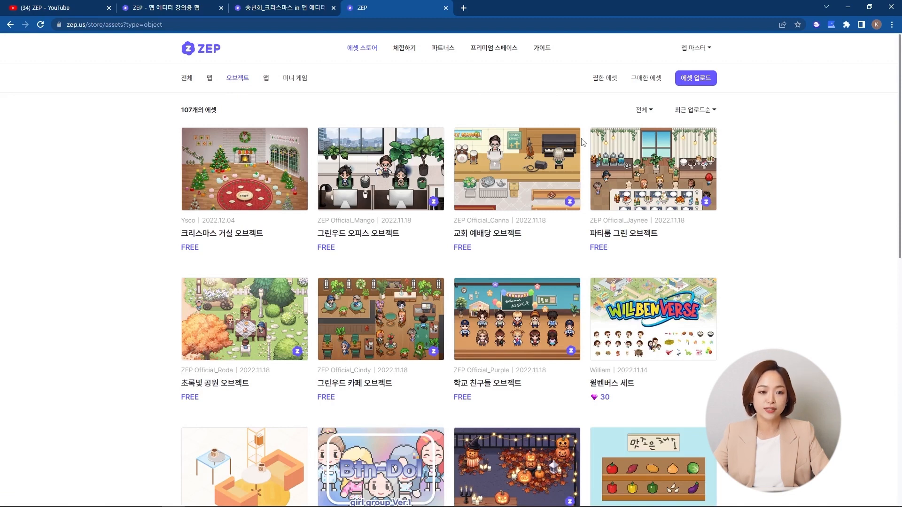
{"action": "left_click", "coordinate": [243, 168]}
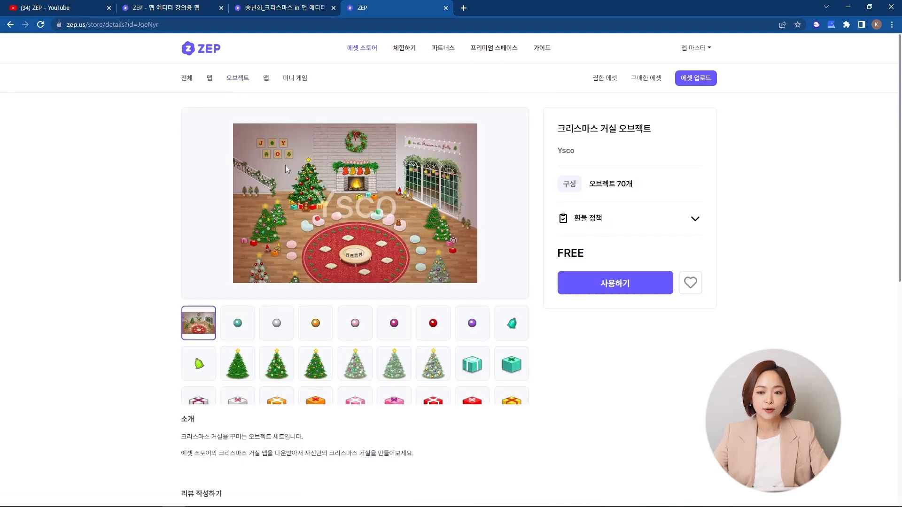
{"action": "left_click", "coordinate": [619, 284]}
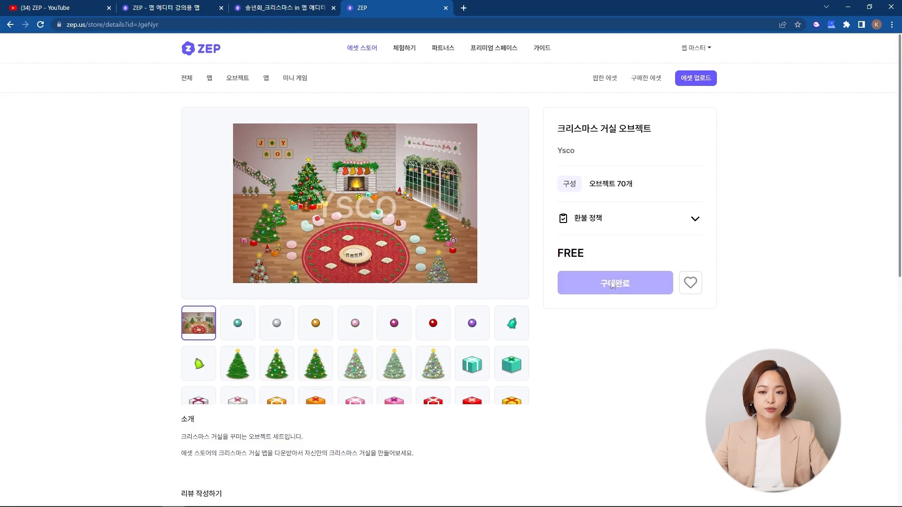
Step: Get the free 그린우드 오피스 오브젝트 set from the asset store and look through its included objects
{"action": "left_click", "coordinate": [10, 24]}
{"action": "left_click", "coordinate": [416, 178]}
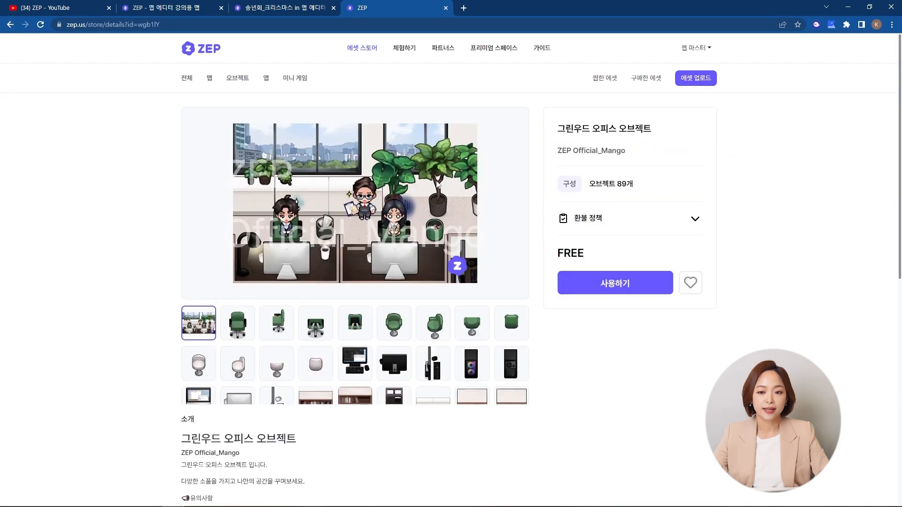
{"action": "left_click", "coordinate": [619, 278]}
{"action": "scroll", "coordinate": [406, 363], "scroll_direction": "down", "scroll_amount": 5}
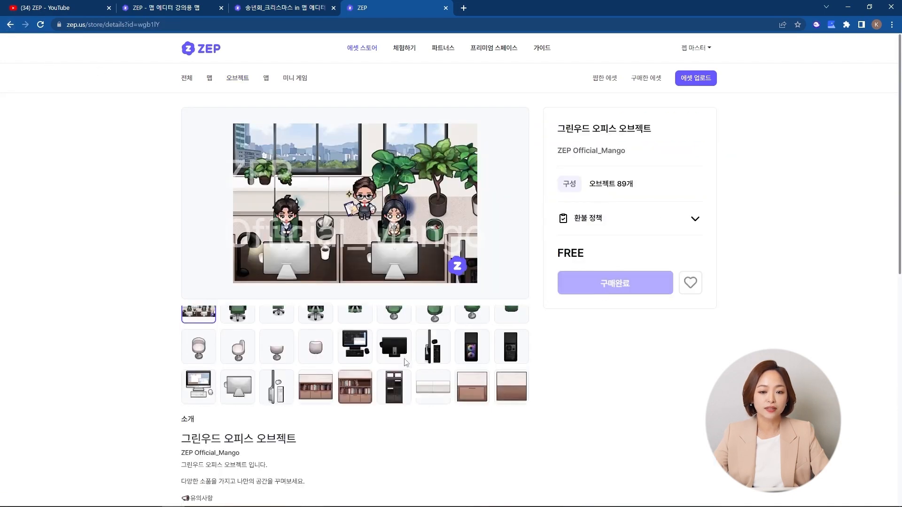
{"action": "scroll", "coordinate": [406, 363], "scroll_direction": "down", "scroll_amount": 5}
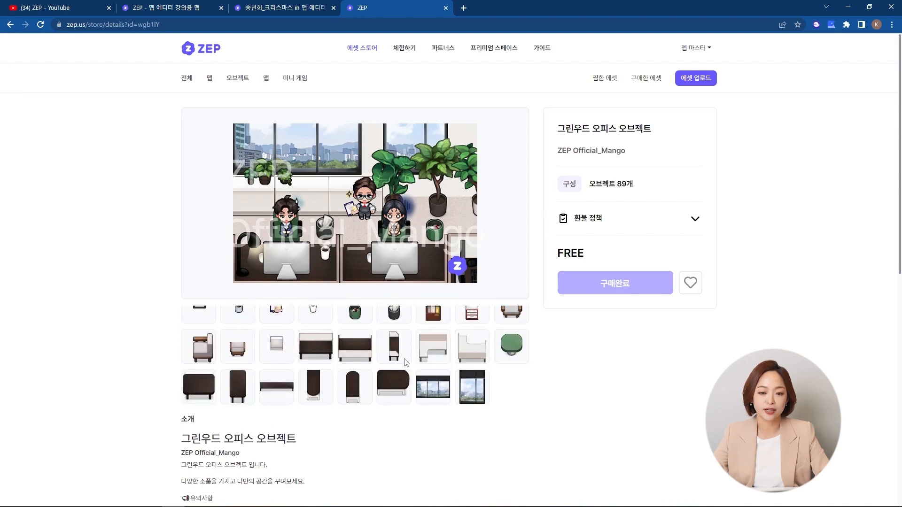
{"action": "key", "text": "alt+Left"}
Step: In the map editor, stamp the plain red gift box from 크리스마스 거실 오브젝트 on the stage, left of the podium, as a regular object
{"action": "left_click", "coordinate": [270, 10]}
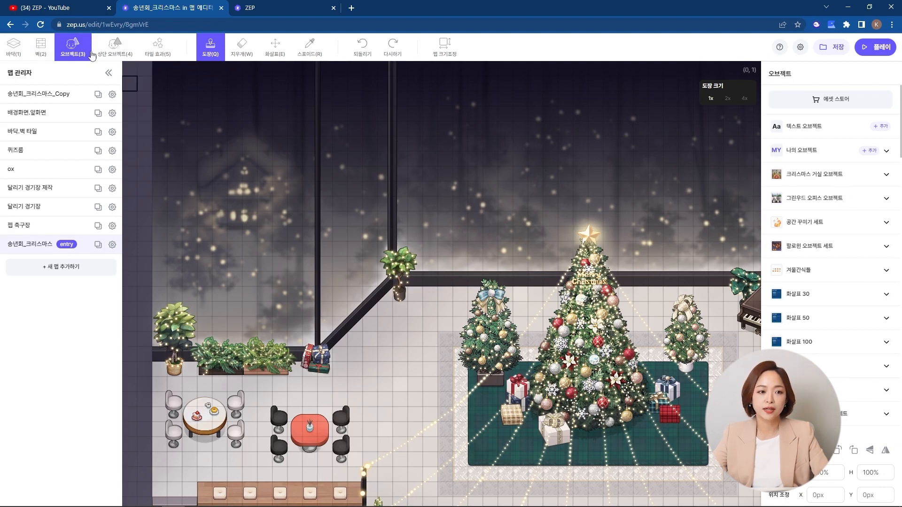
{"action": "scroll", "coordinate": [498, 293], "scroll_direction": "down", "scroll_amount": 2}
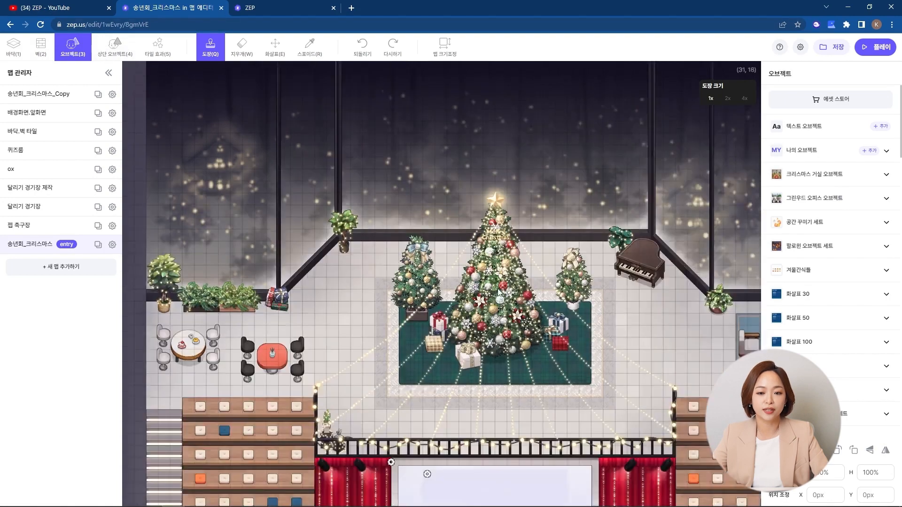
{"action": "scroll", "coordinate": [496, 292], "scroll_direction": "down", "scroll_amount": 2}
{"action": "scroll", "coordinate": [423, 292], "scroll_direction": "up", "scroll_amount": 2}
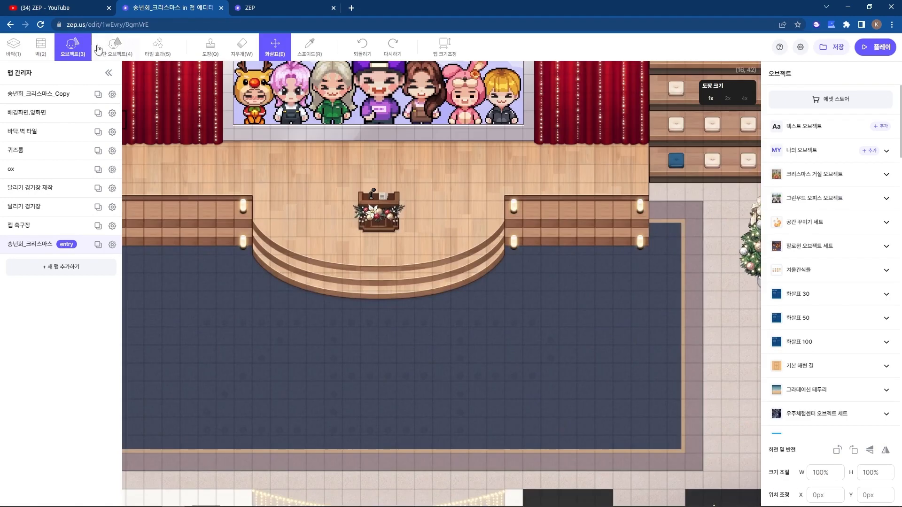
{"action": "left_click", "coordinate": [887, 174]}
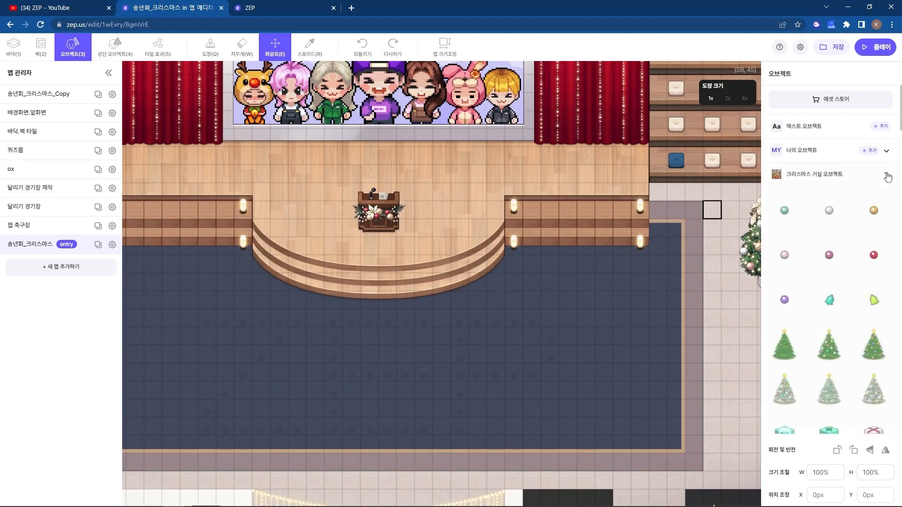
{"action": "scroll", "coordinate": [829, 295], "scroll_direction": "down", "scroll_amount": 5}
{"action": "left_click", "coordinate": [786, 291]}
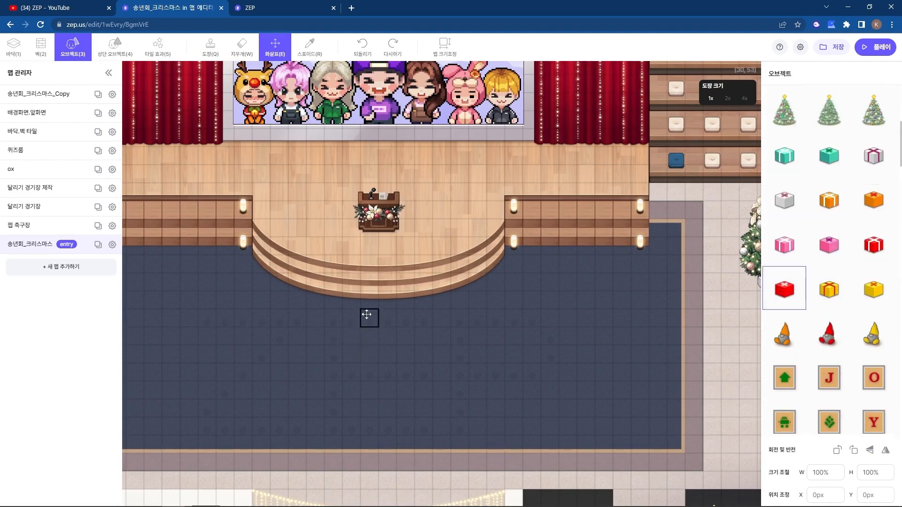
{"action": "key", "text": "q"}
{"action": "left_click", "coordinate": [278, 190]}
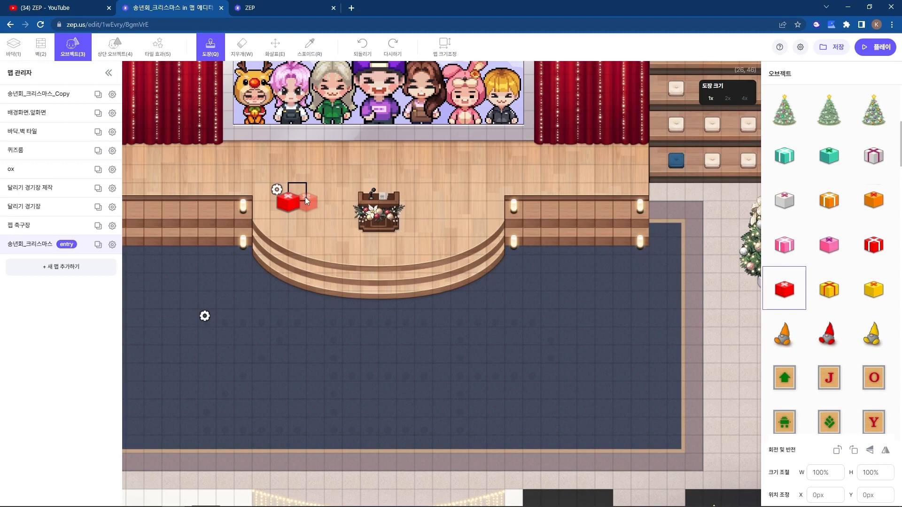
Step: Stamp a second red gift box between the first box and the podium as a 상단 오브젝트 and save the map
{"action": "left_click", "coordinate": [126, 50]}
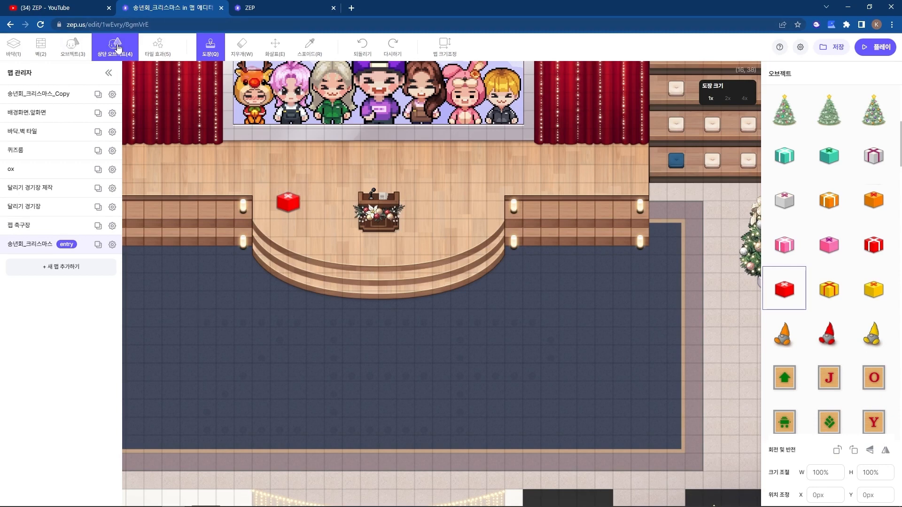
{"action": "left_click", "coordinate": [315, 196]}
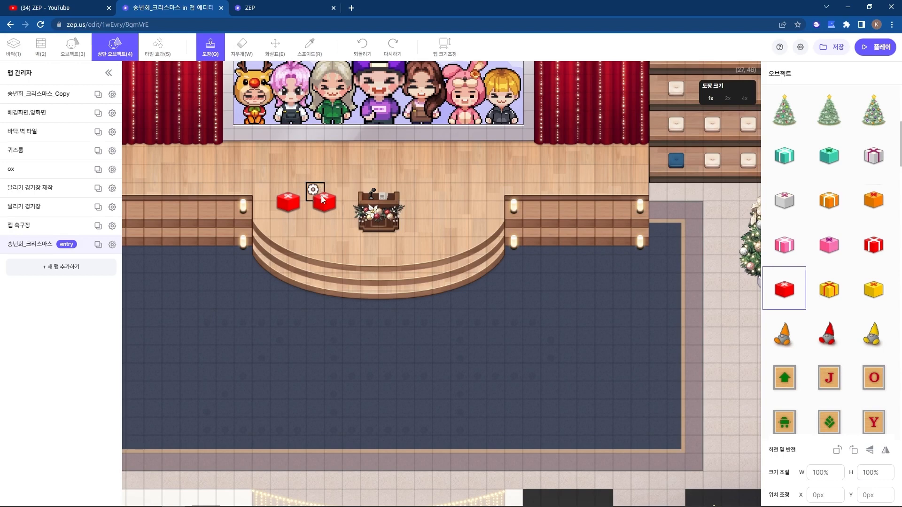
{"action": "left_click", "coordinate": [835, 47]}
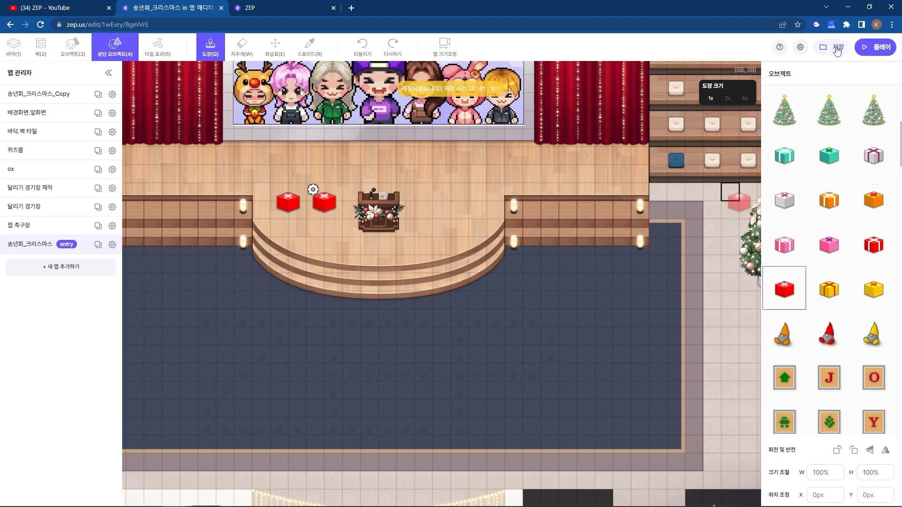
Step: Play the map and walk the avatar onto the stage and around the left red gift box to check how they overlap
{"action": "left_click", "coordinate": [878, 49]}
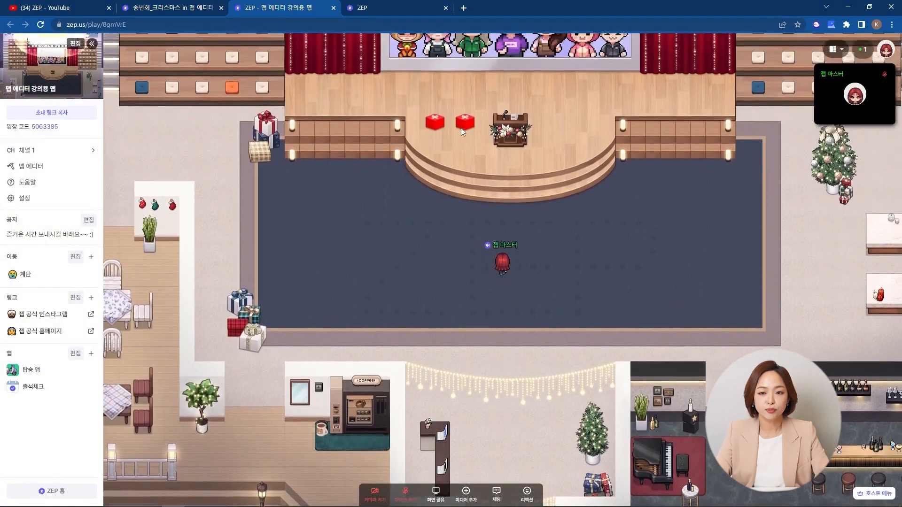
{"action": "key", "text": "Up"}
{"action": "key", "text": "Left"}
{"action": "key", "text": "Right"}
{"action": "key", "text": "Right"}
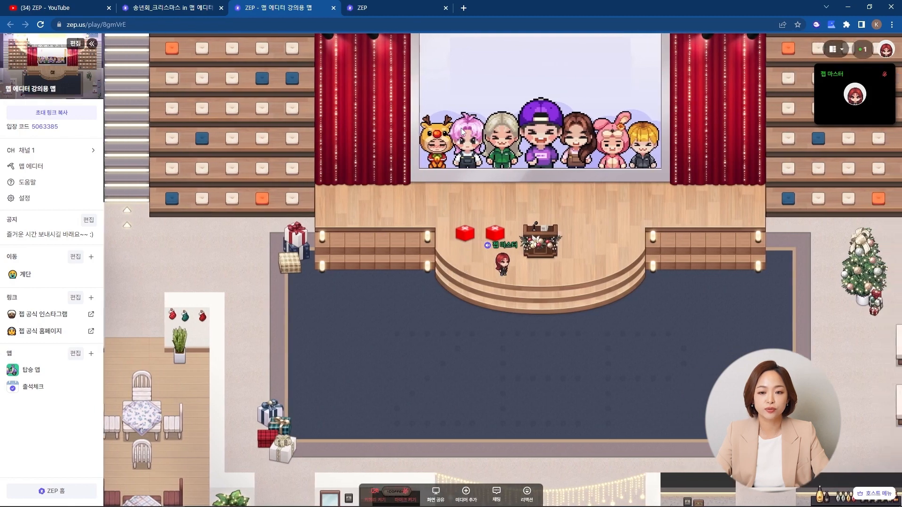
{"action": "key", "text": "Left"}
{"action": "key", "text": "Up"}
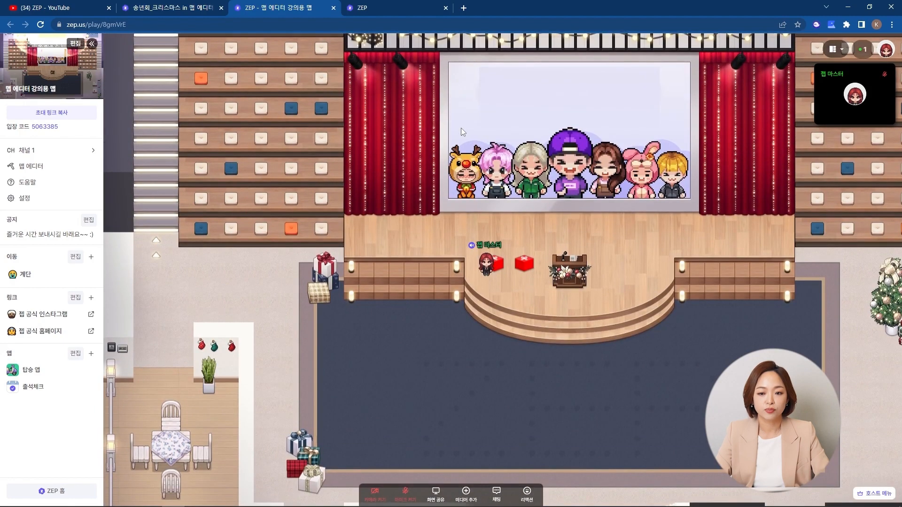
{"action": "key", "text": "Right"}
{"action": "key", "text": "Up"}
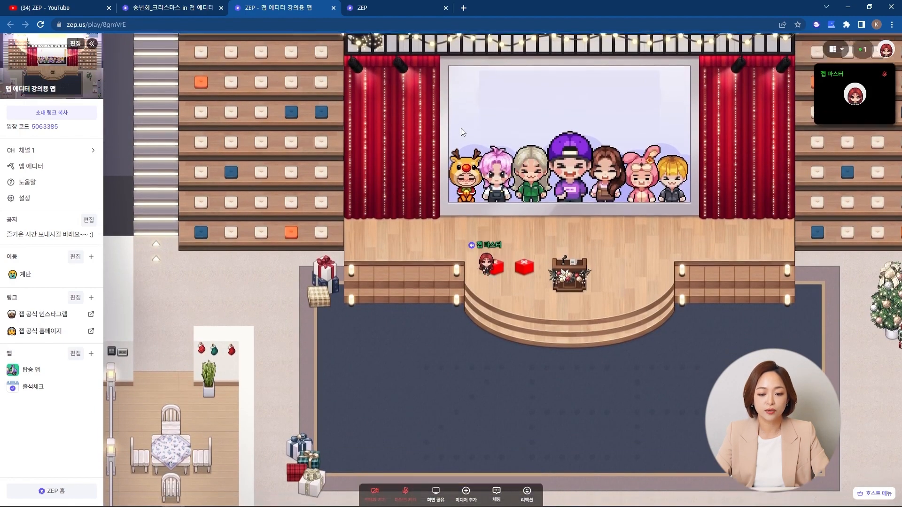
{"action": "key", "text": "Down"}
{"action": "key", "text": "Left"}
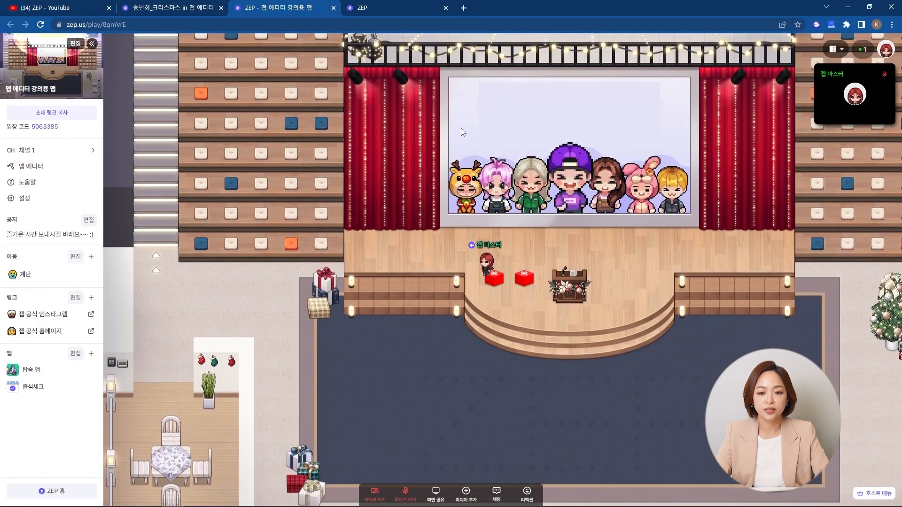
{"action": "key", "text": "Down"}
{"action": "key", "text": "Up"}
{"action": "key", "text": "Up"}
{"action": "key", "text": "Right"}
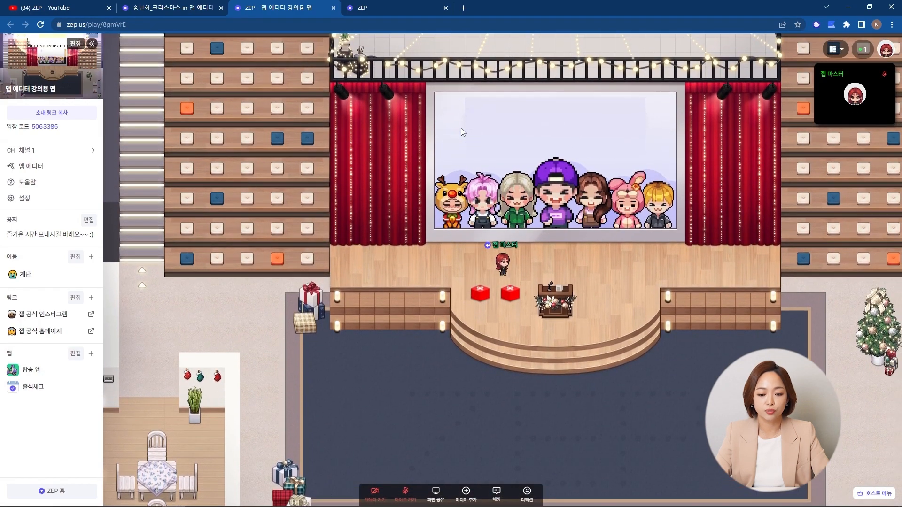
Step: Walk the avatar back and forth behind the red gift box nearest the podium to check how they overlap
{"action": "key", "text": "Down"}
{"action": "key", "text": "Right"}
{"action": "key", "text": "Left"}
{"action": "key", "text": "Right"}
{"action": "key", "text": "Left"}
{"action": "key", "text": "Right"}
{"action": "key", "text": "Left"}
{"action": "key", "text": "Right"}
{"action": "key", "text": "Left"}
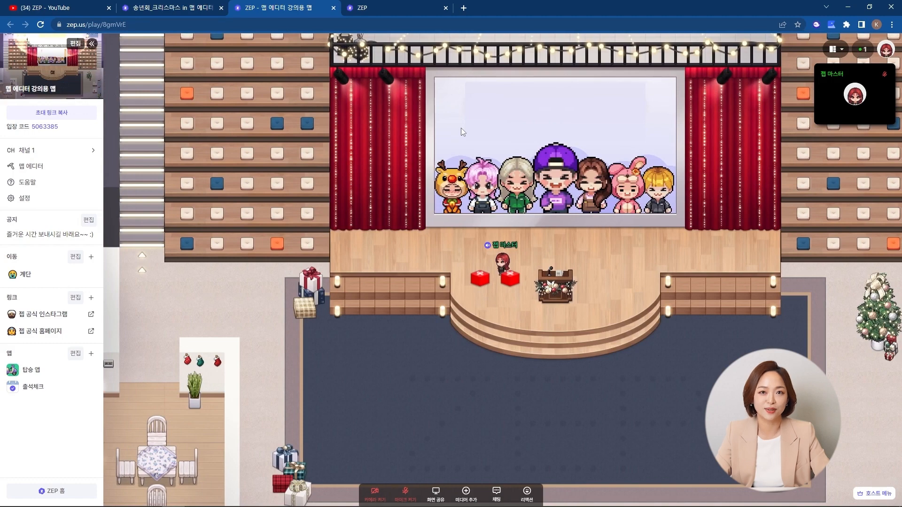
{"action": "key", "text": "Right"}
{"action": "key", "text": "Left"}
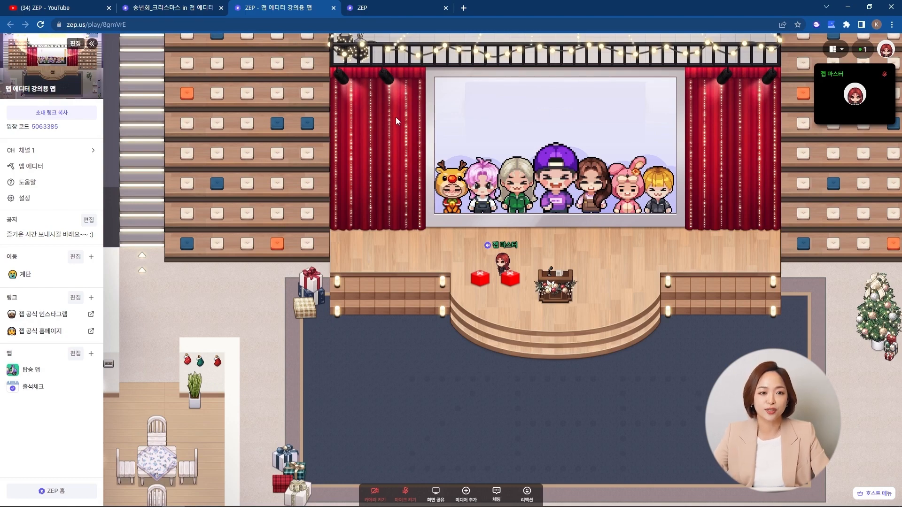
Step: Return to the map editor and look through the uploaded objects in 나의 오브젝트
{"action": "left_click", "coordinate": [172, 5]}
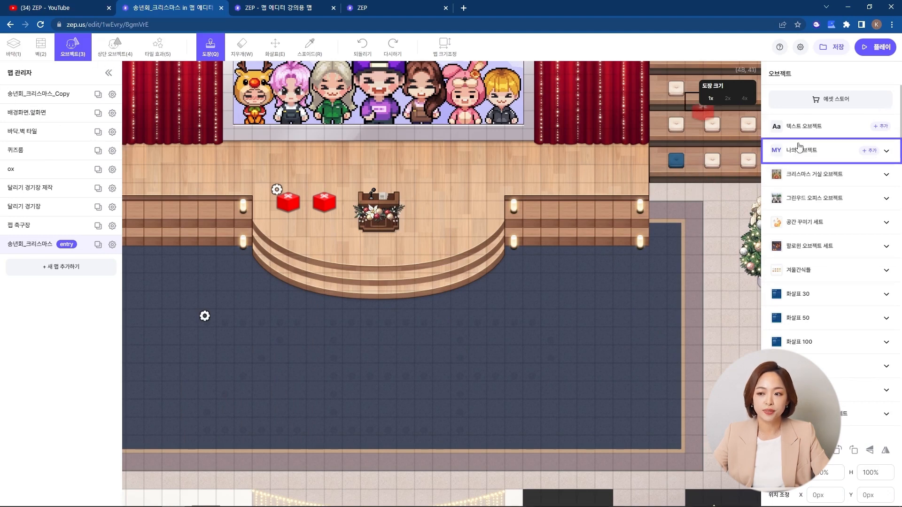
{"action": "left_click", "coordinate": [870, 152]}
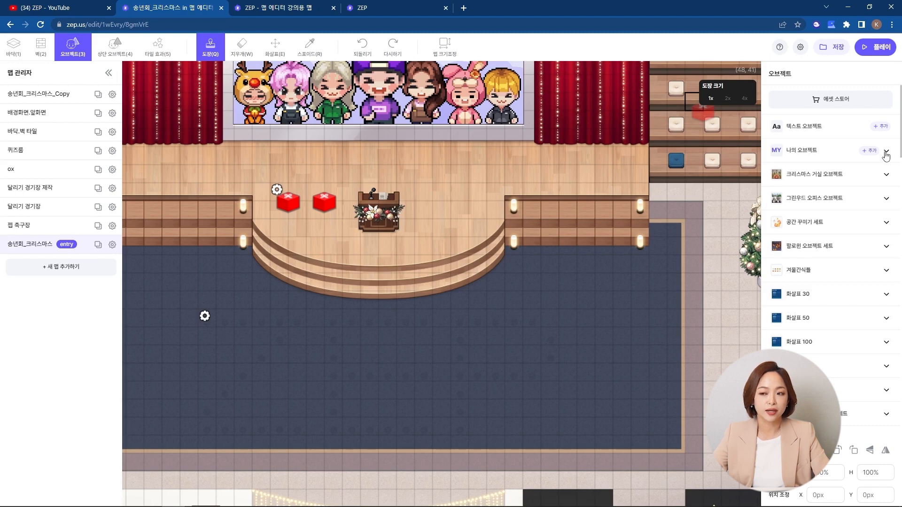
{"action": "left_click", "coordinate": [886, 153]}
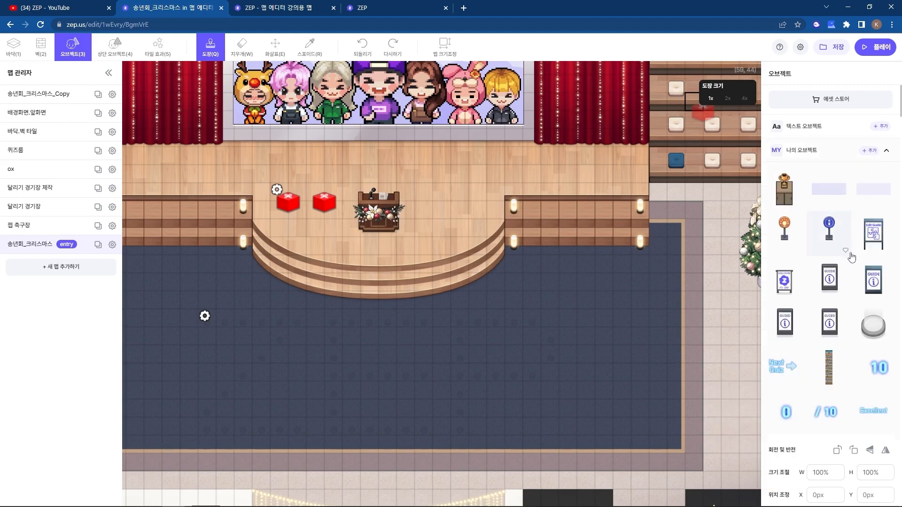
{"action": "scroll", "coordinate": [853, 263], "scroll_direction": "down", "scroll_amount": 6}
{"action": "scroll", "coordinate": [857, 276], "scroll_direction": "down", "scroll_amount": 5}
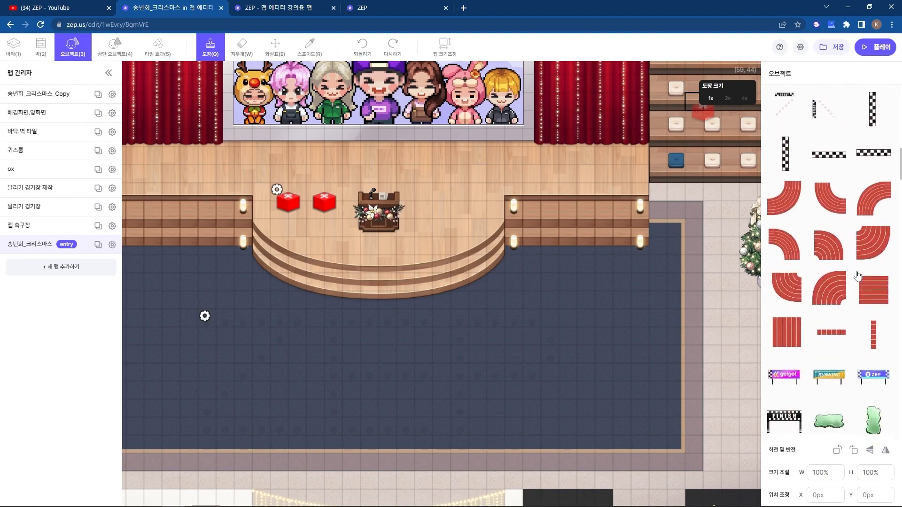
{"action": "scroll", "coordinate": [858, 276], "scroll_direction": "up", "scroll_amount": 11}
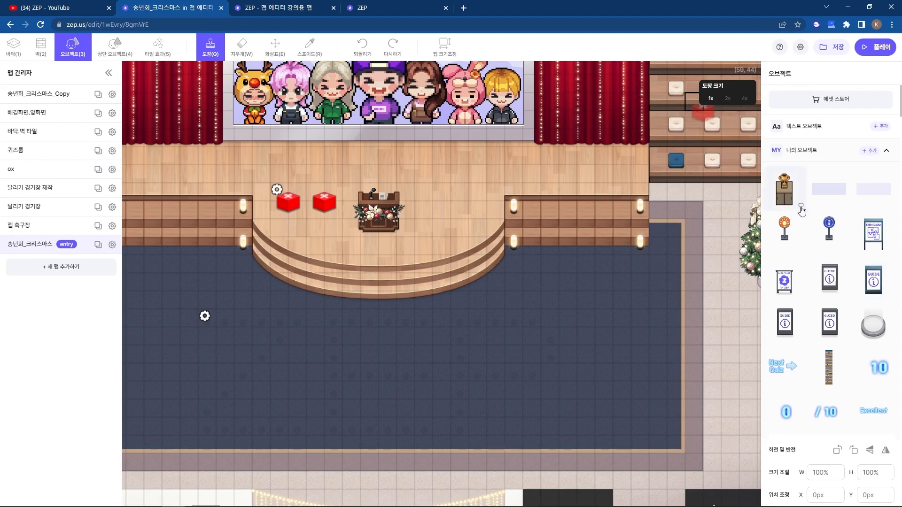
Step: Add the first object in 나의 오브젝트 to 즐겨찾기 and remove it again from the favorites
{"action": "left_click", "coordinate": [801, 210]}
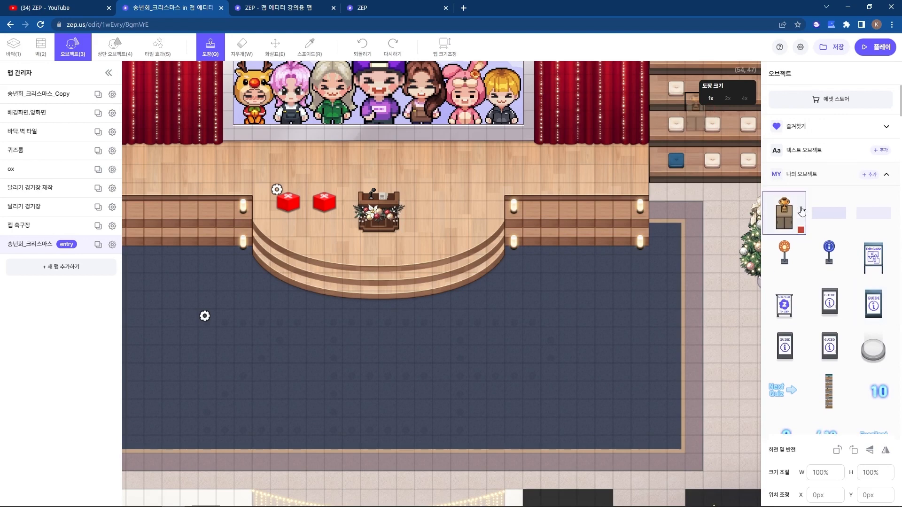
{"action": "left_click", "coordinate": [887, 126]}
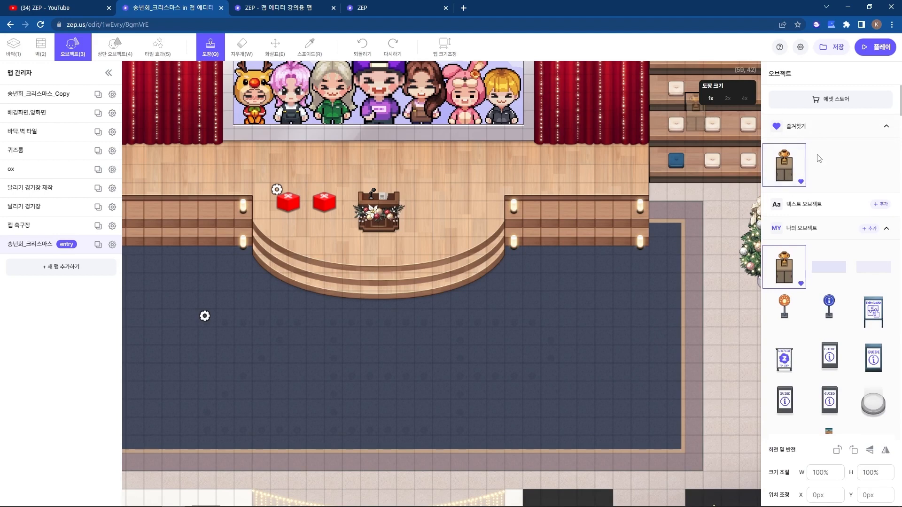
{"action": "left_click", "coordinate": [801, 182]}
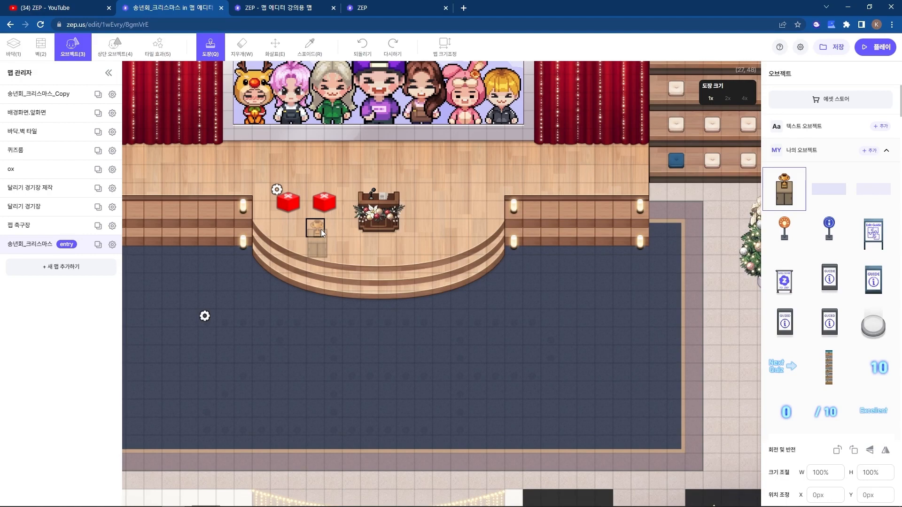
Step: Stamp a tall leafy potted plant from 그린우드 오피스 오브젝트 by the inner end of the right-hand stage stairs
{"action": "scroll", "coordinate": [857, 287], "scroll_direction": "down", "scroll_amount": 6}
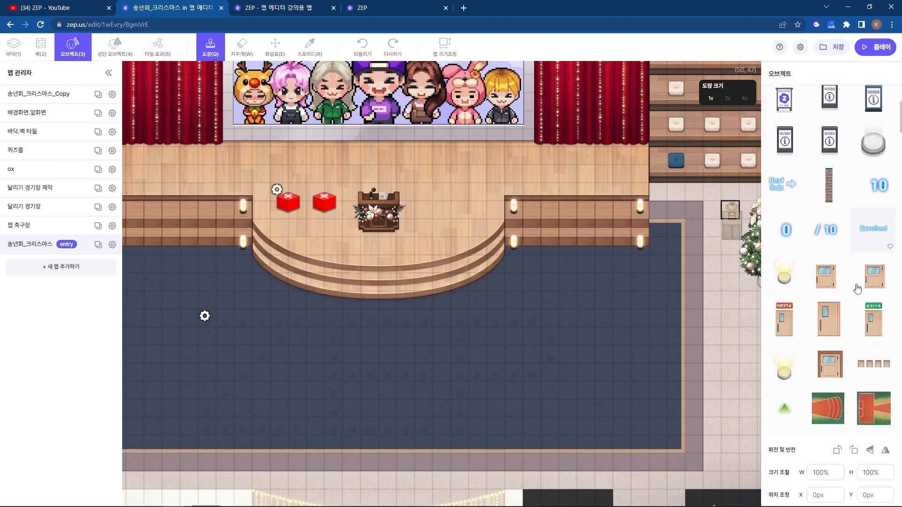
{"action": "scroll", "coordinate": [857, 286], "scroll_direction": "down", "scroll_amount": 10}
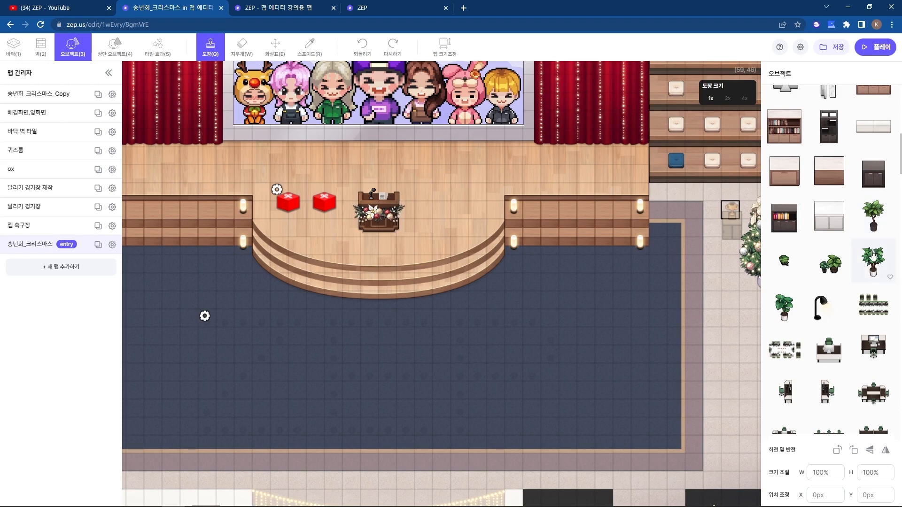
{"action": "left_click", "coordinate": [872, 255]}
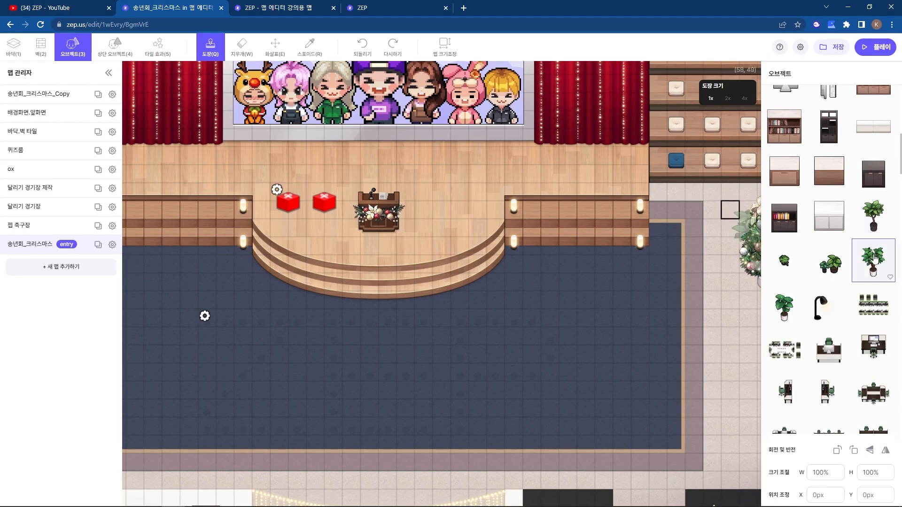
{"action": "left_click", "coordinate": [514, 240]}
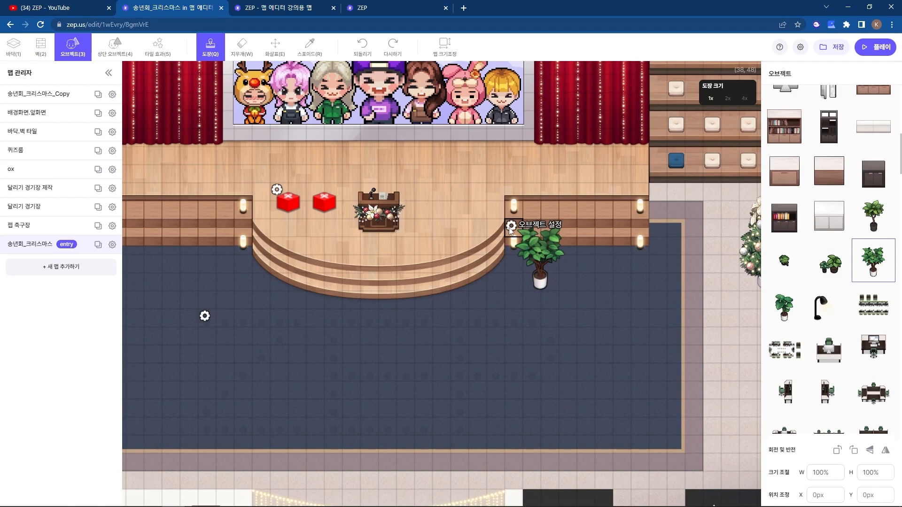
Step: Stamp a rotated copy of the potted plant below the right-hand stage stairs and an upright one at the stairs' outer end
{"action": "left_click", "coordinate": [836, 454]}
{"action": "left_click", "coordinate": [565, 249]}
{"action": "left_click", "coordinate": [638, 236]}
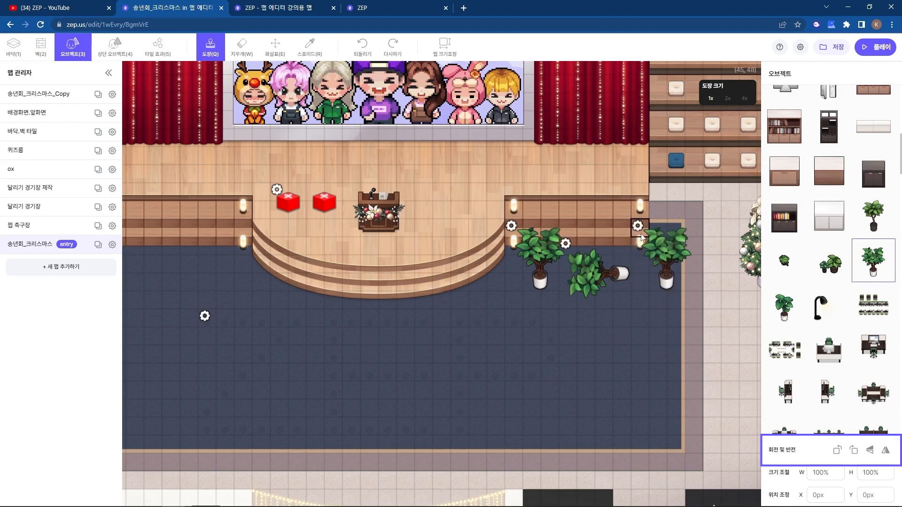
Step: Stamp a vertically flipped copy of the plant on the dark carpet and another copy beside it that is also mirrored horizontally
{"action": "left_click", "coordinate": [868, 453]}
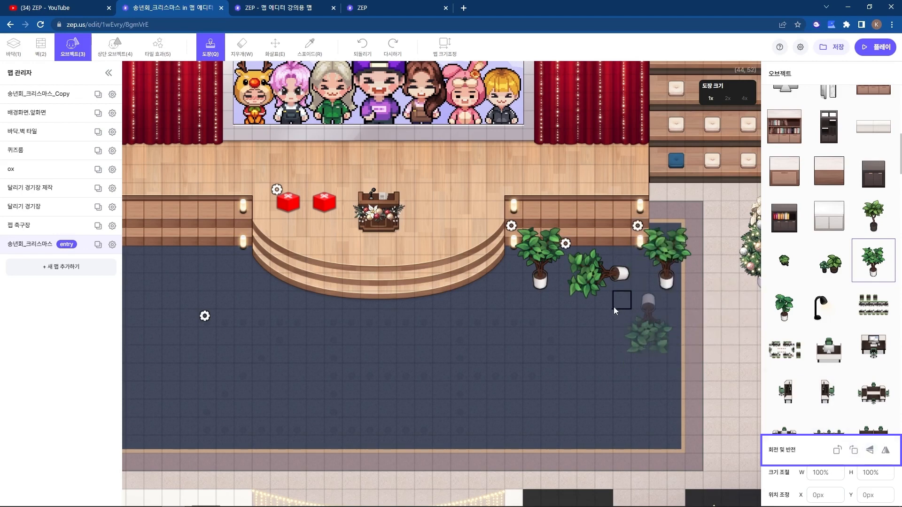
{"action": "left_click", "coordinate": [605, 306]}
{"action": "left_click", "coordinate": [886, 451]}
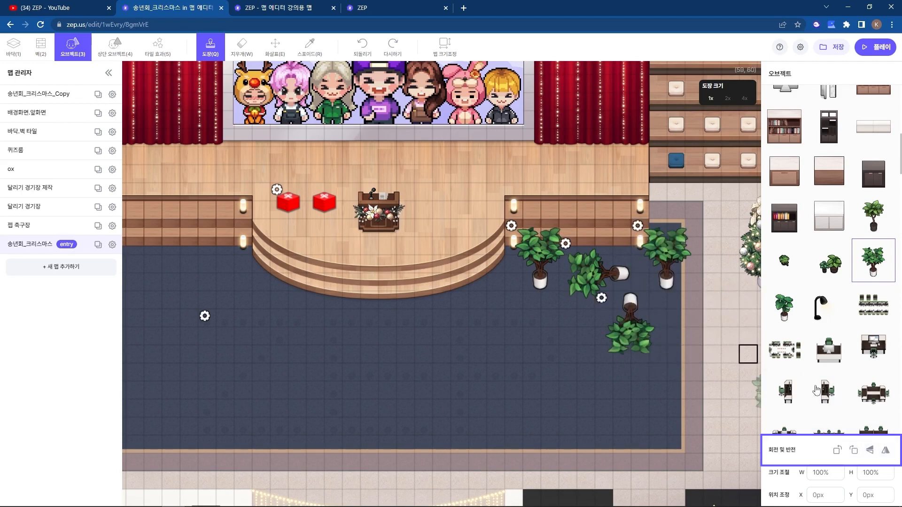
{"action": "left_click", "coordinate": [549, 307]}
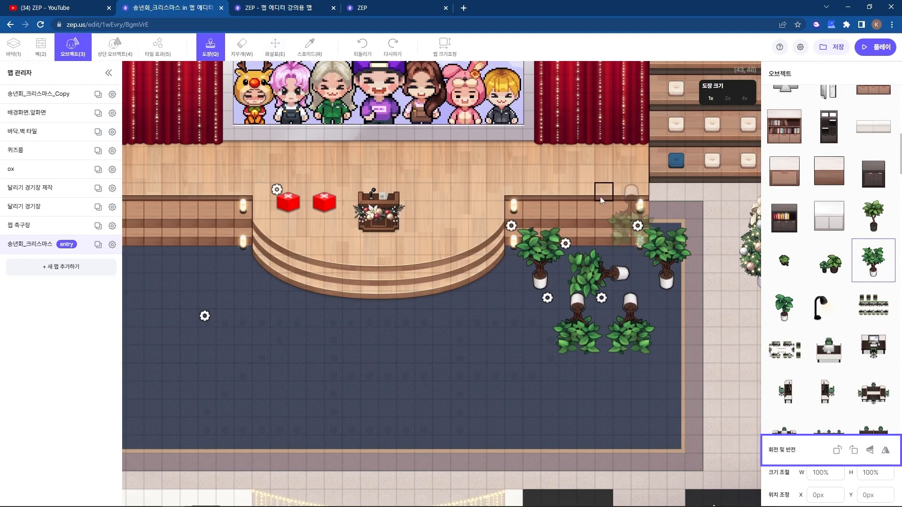
Step: Erase all the potted plants around and below the right-hand stage stairs
{"action": "left_click", "coordinate": [245, 53]}
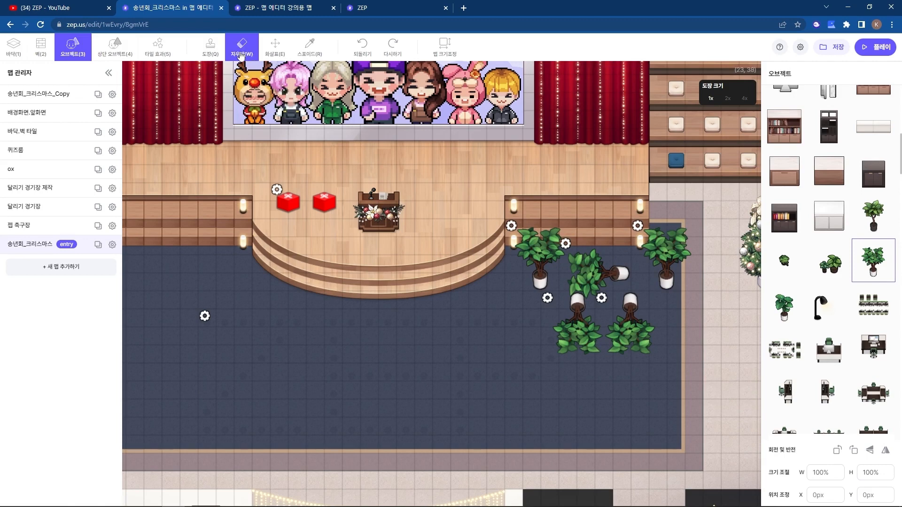
{"action": "left_click_drag", "start_coordinate": [604, 277], "coordinate": [540, 307]}
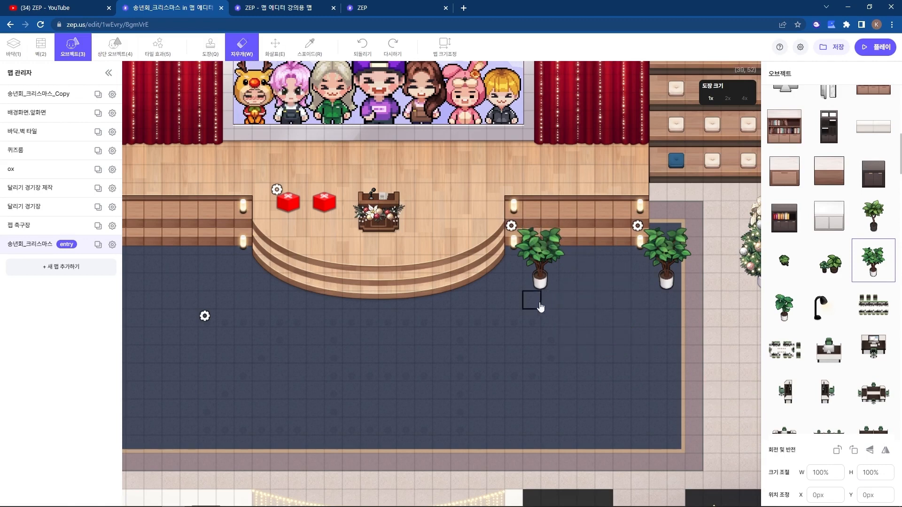
{"action": "left_click", "coordinate": [639, 228]}
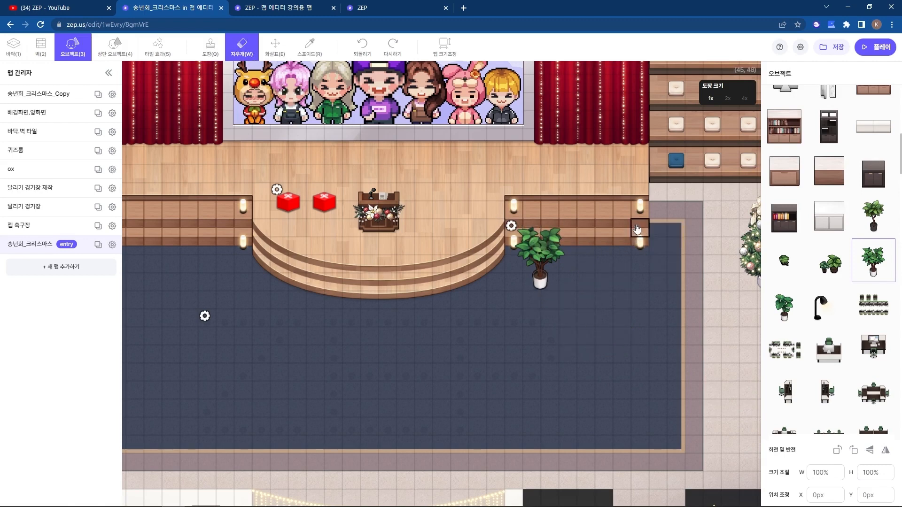
{"action": "left_click", "coordinate": [521, 231]}
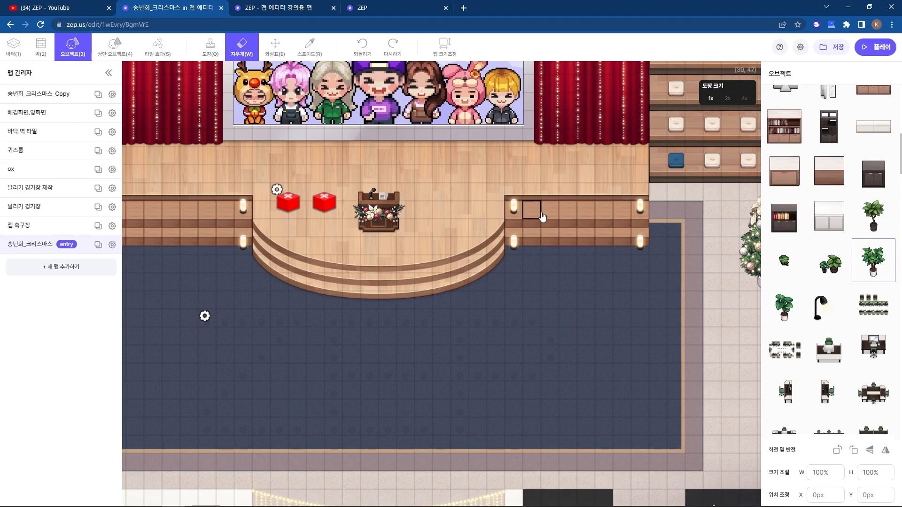
Step: Stamp the potted plant at full size below the stage's curved front, plus two copies beside it at 50% width and height
{"action": "key", "text": "q"}
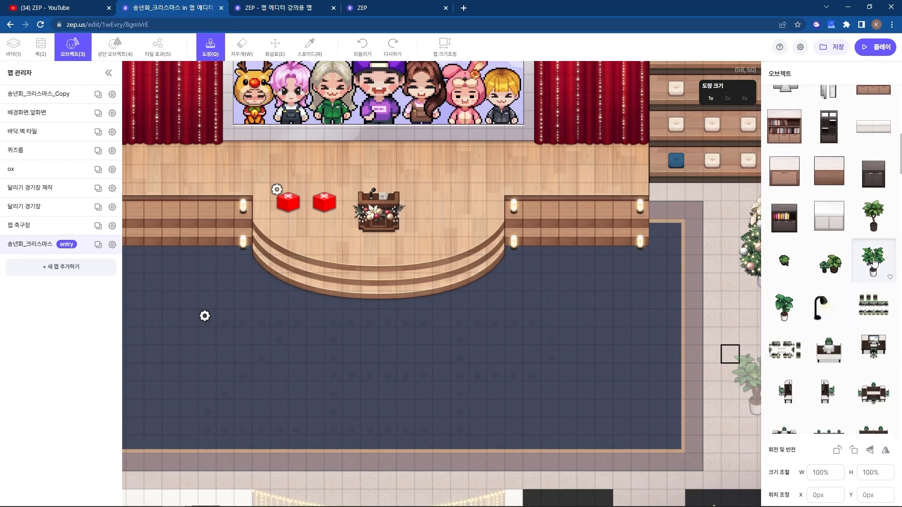
{"action": "left_click", "coordinate": [388, 301]}
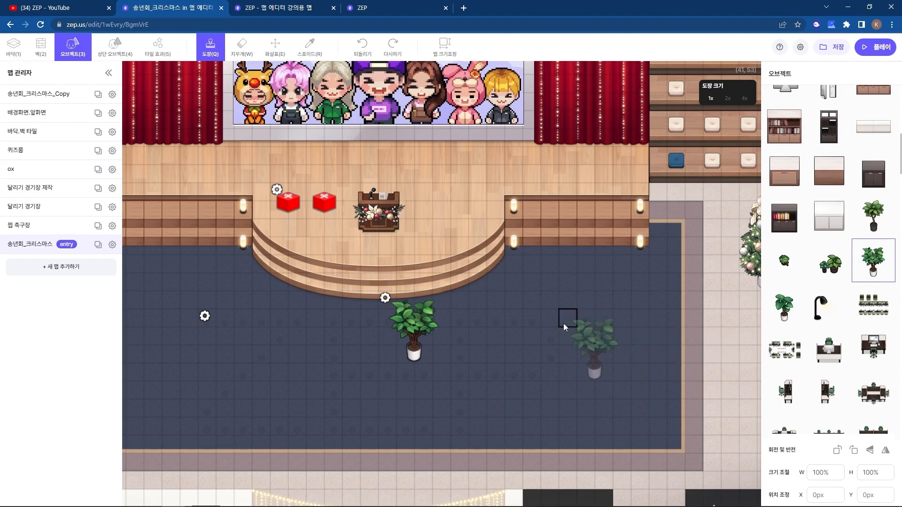
{"action": "double_click", "coordinate": [825, 473]}
{"action": "type", "text": "50"}
{"action": "key", "text": "Tab"}
{"action": "type", "text": "50"}
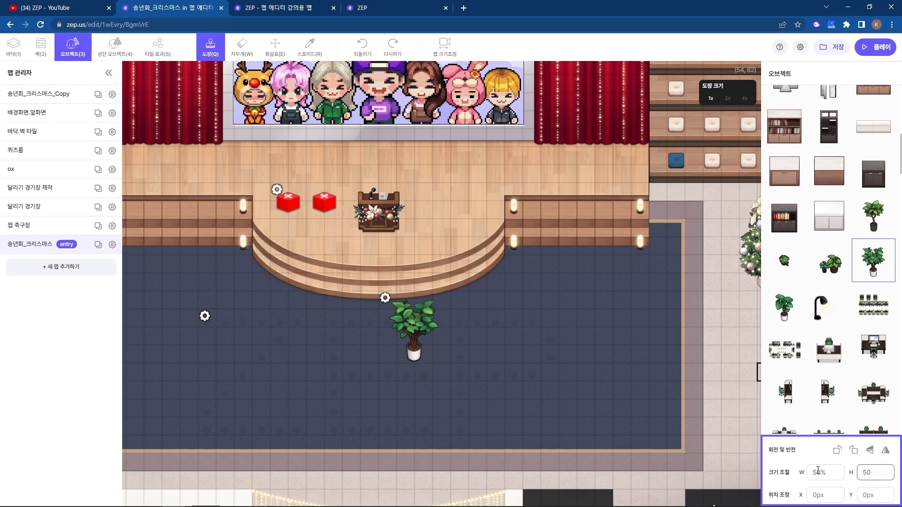
{"action": "left_click", "coordinate": [449, 336]}
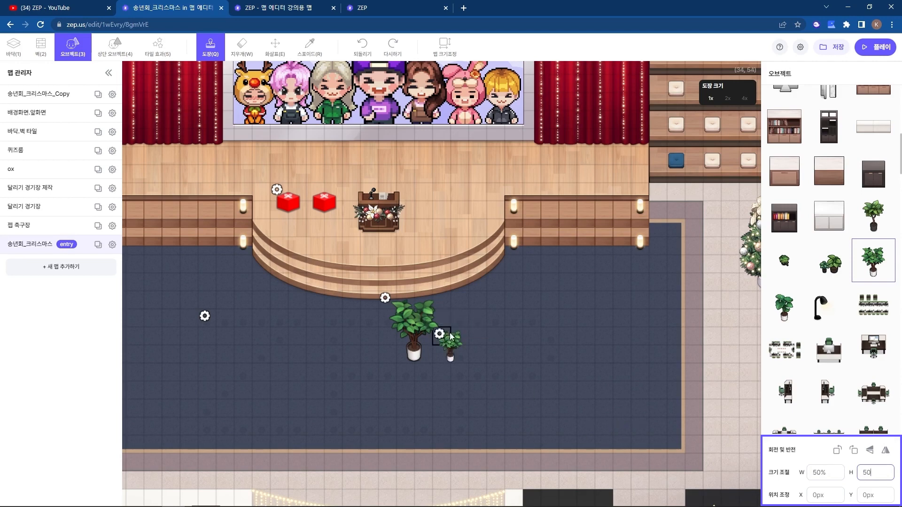
{"action": "left_click", "coordinate": [479, 337]}
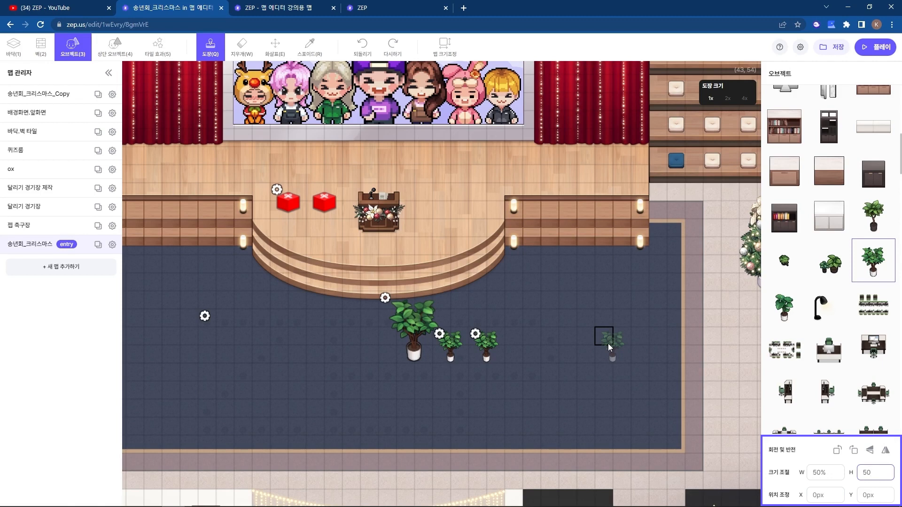
Step: Stamp a copy of the plant scaled to 200% width and height below the right-hand stage stairs
{"action": "left_click", "coordinate": [837, 450]}
{"action": "left_click_drag", "start_coordinate": [829, 473], "coordinate": [808, 473]}
{"action": "type", "text": "200"}
{"action": "left_click_drag", "start_coordinate": [872, 472], "coordinate": [853, 473]}
{"action": "type", "text": "200"}
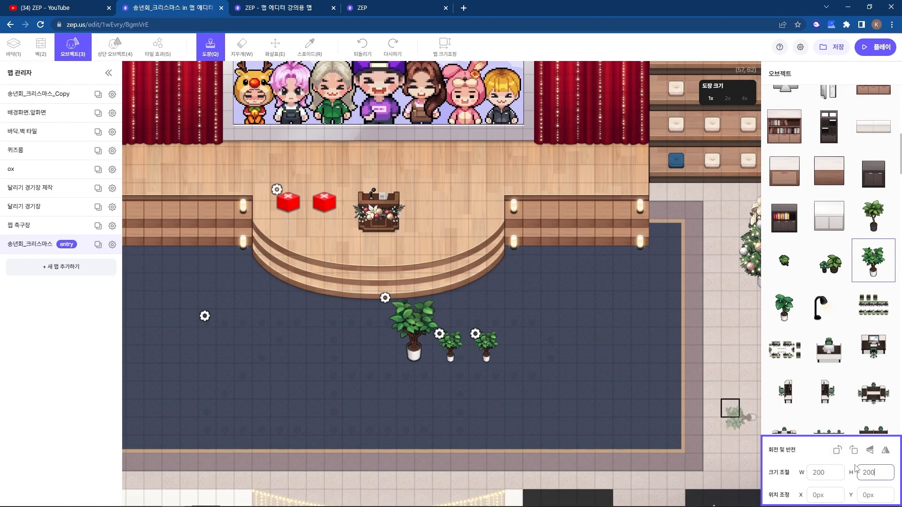
{"action": "left_click", "coordinate": [477, 227]}
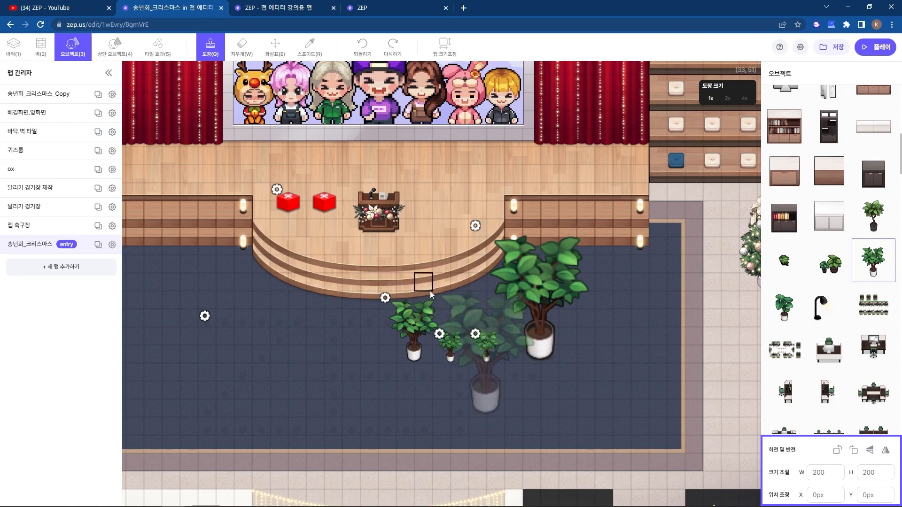
Step: Erase the 200% plant and the small plant farthest from the full-size one
{"action": "left_click", "coordinate": [243, 48]}
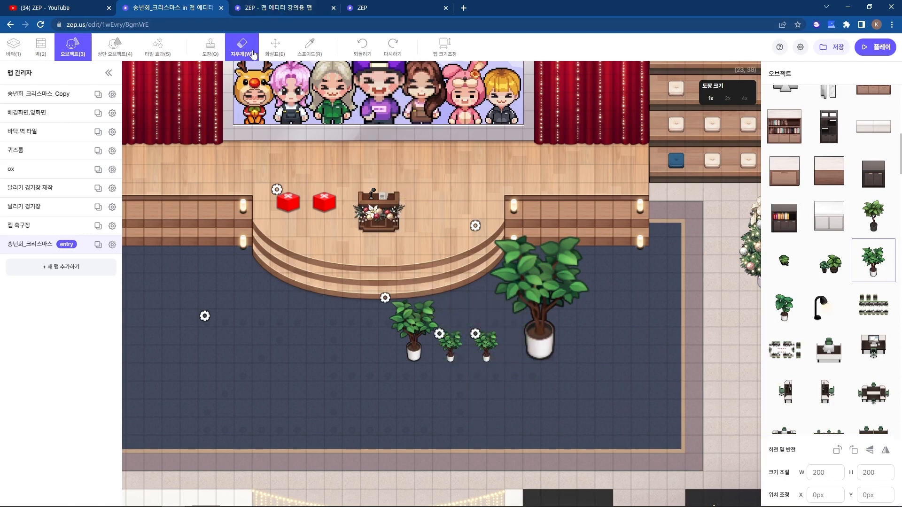
{"action": "left_click", "coordinate": [477, 227]}
{"action": "left_click", "coordinate": [479, 337]}
Step: Reset the stamp size to 100% width and height and stamp another plant directly below the full-size one
{"action": "left_click", "coordinate": [799, 473]}
{"action": "type", "text": "100"}
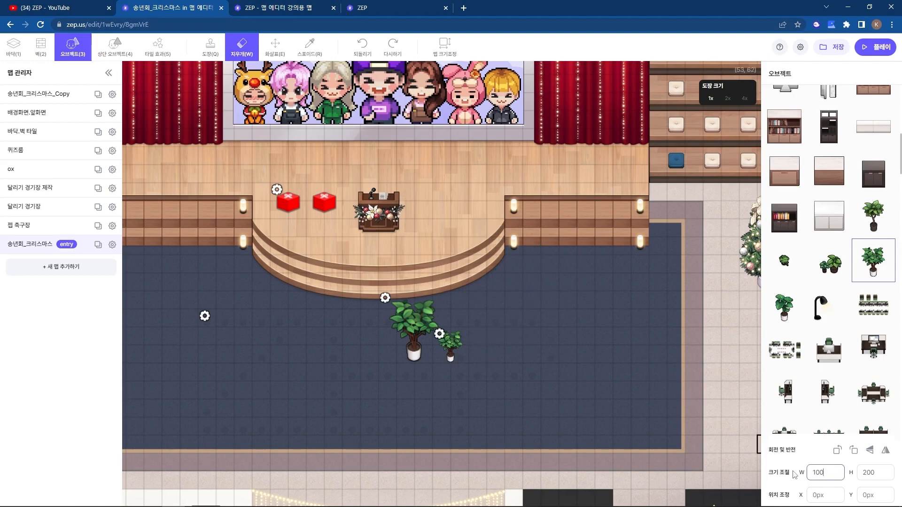
{"action": "key", "text": "Tab"}
{"action": "type", "text": "100"}
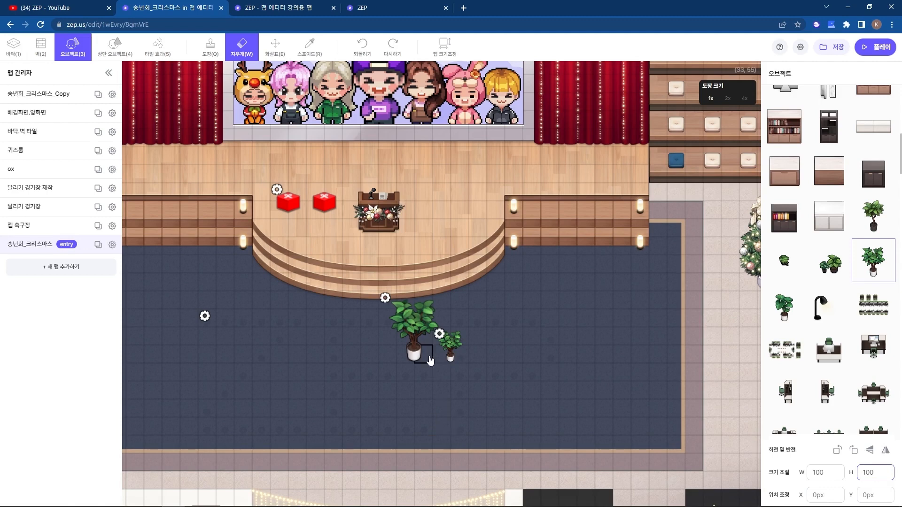
{"action": "left_click", "coordinate": [870, 257]}
{"action": "key", "text": "q"}
{"action": "left_click", "coordinate": [388, 369]}
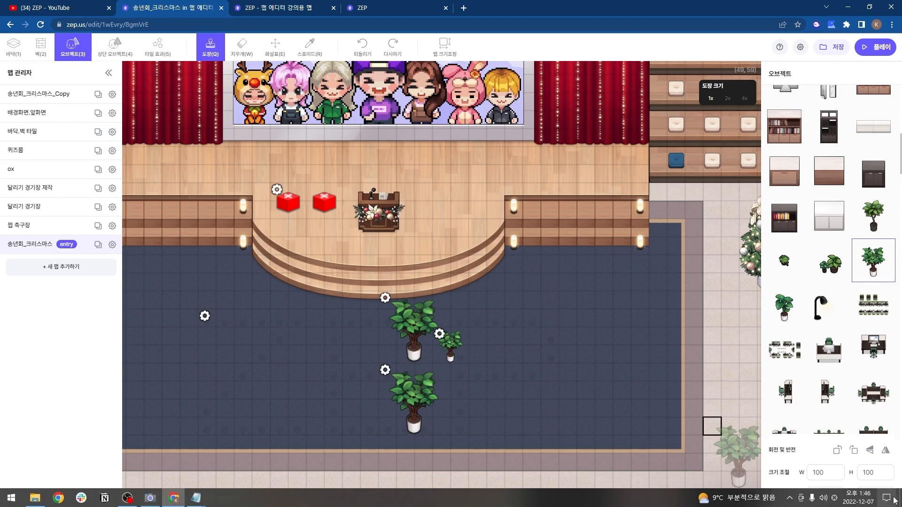
Step: Set the plant's position offset to X 6 and Y 12 and stamp a copy beside the lower plant
{"action": "left_click", "coordinate": [823, 496]}
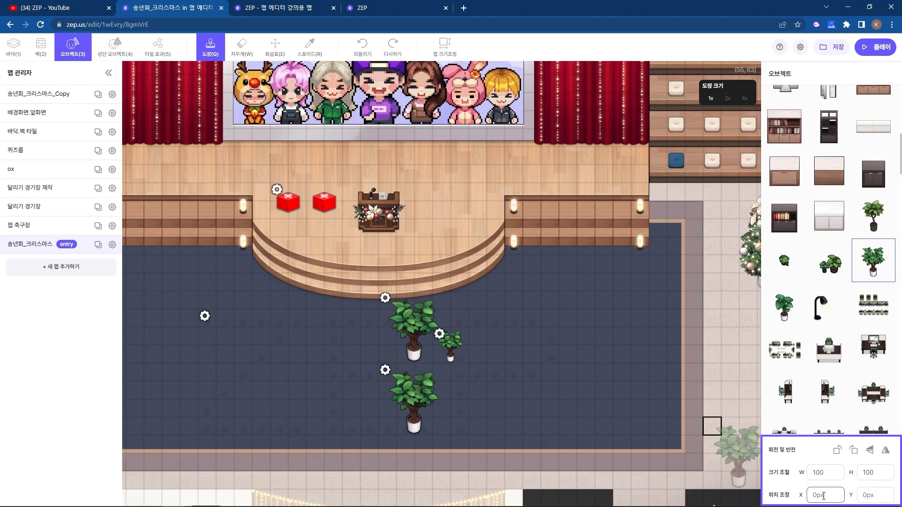
{"action": "type", "text": "6"}
{"action": "left_click", "coordinate": [875, 496]}
{"action": "type", "text": "12"}
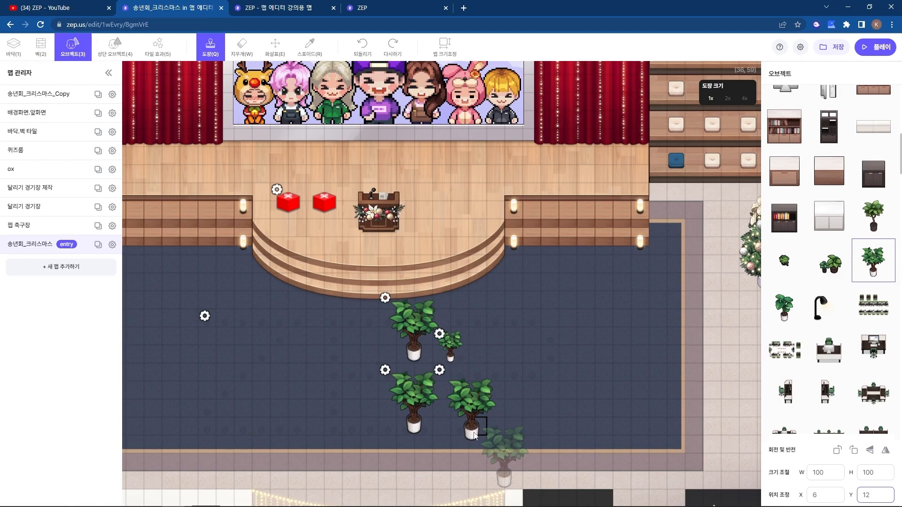
Step: Erase the small plant and both lower plants, keeping only the full-size plant nearest the stage
{"action": "key", "text": "w"}
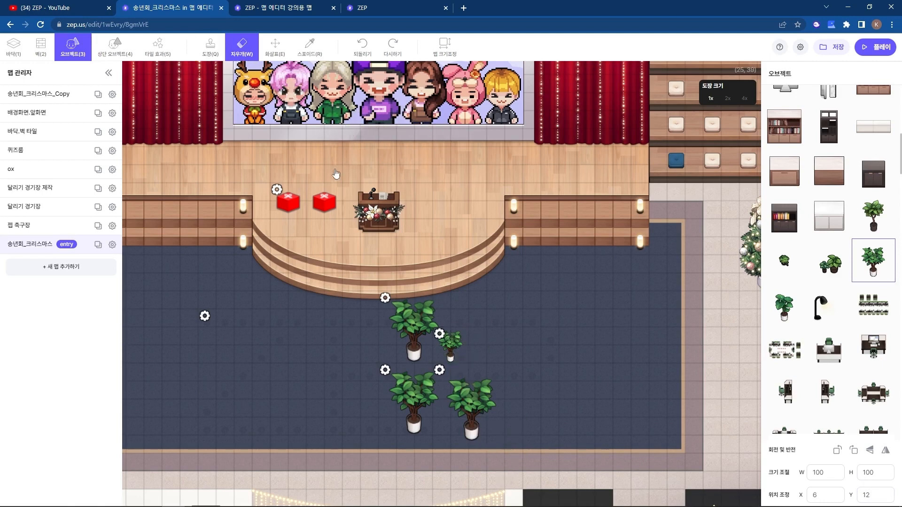
{"action": "left_click", "coordinate": [444, 350]}
{"action": "left_click", "coordinate": [465, 390]}
{"action": "left_click", "coordinate": [385, 373]}
Step: Open the remaining plant's object settings, and stamp the trophy pedestal from 나의 오브젝트 on the carpet beside that plant
{"action": "left_click", "coordinate": [210, 53]}
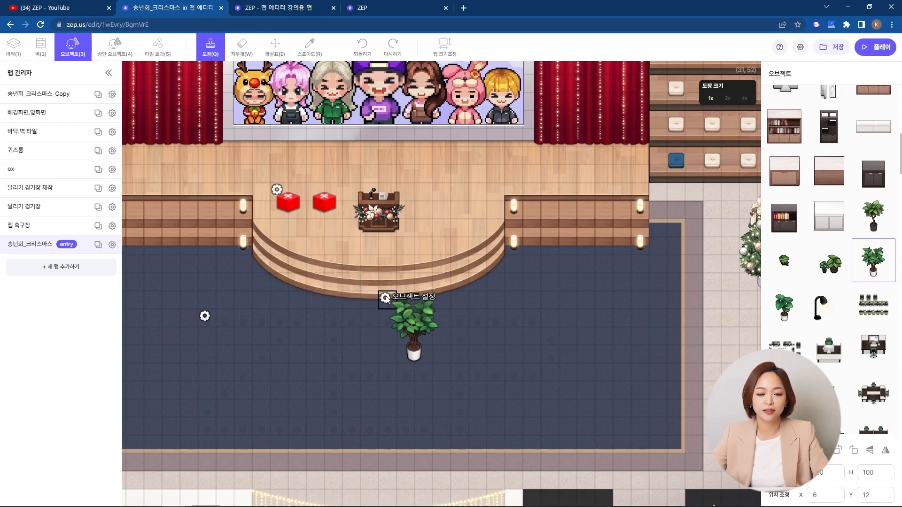
{"action": "left_click", "coordinate": [385, 298]}
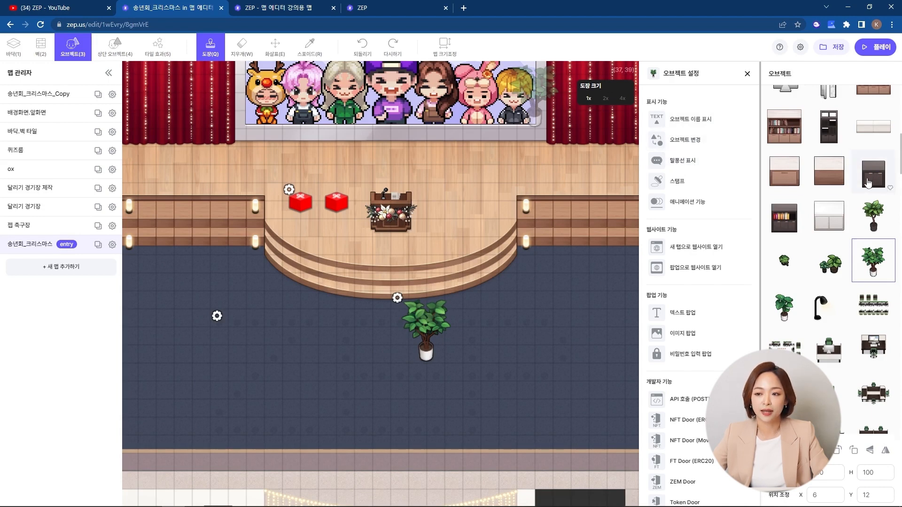
{"action": "scroll", "coordinate": [868, 183], "scroll_direction": "up", "scroll_amount": 9}
{"action": "left_click", "coordinate": [887, 154]}
{"action": "left_click", "coordinate": [784, 189]}
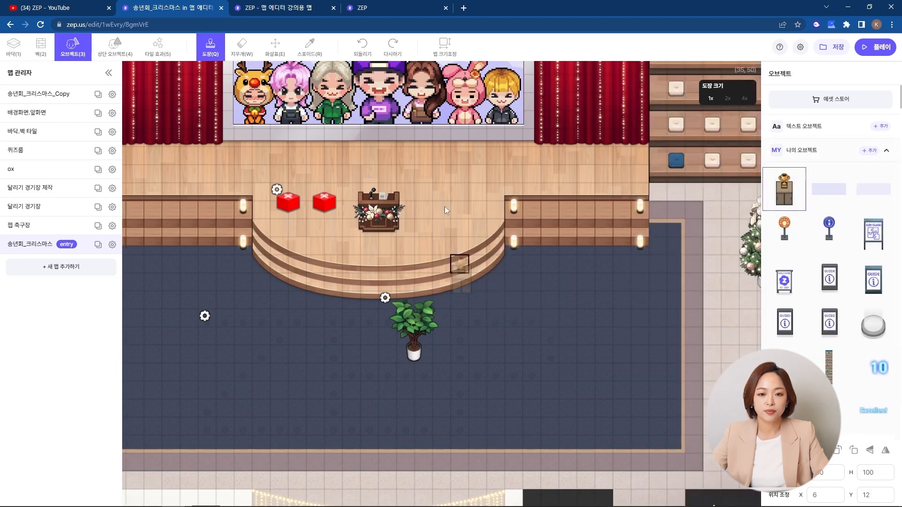
{"action": "left_click", "coordinate": [487, 347]}
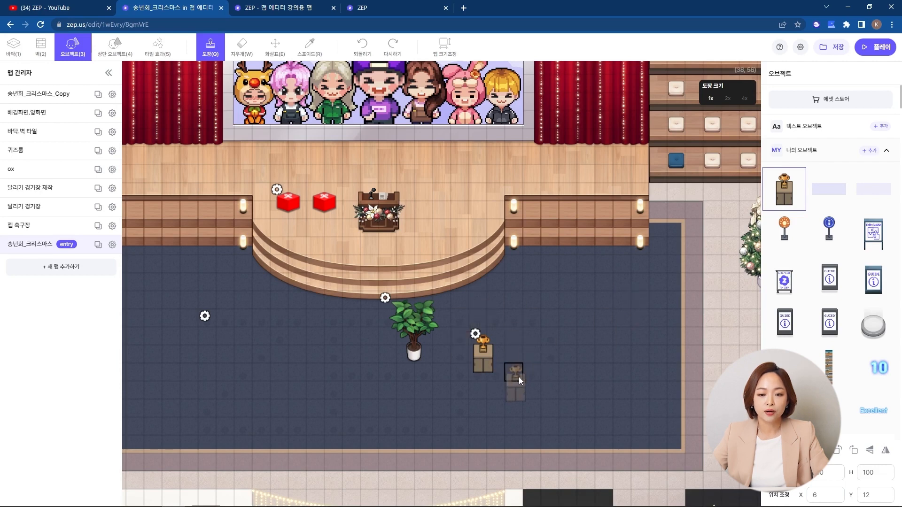
Step: Give the trophy pedestal the 오브젝트 변경 function with action 개인에게만 오브젝트 교체 and the replacement image 5-1강 표시기능 (2)
{"action": "left_click", "coordinate": [475, 333]}
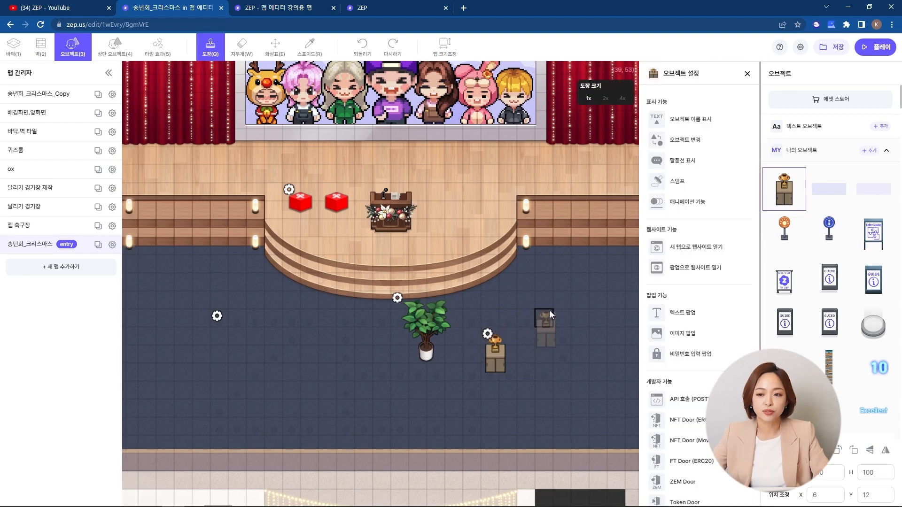
{"action": "left_click", "coordinate": [695, 140]}
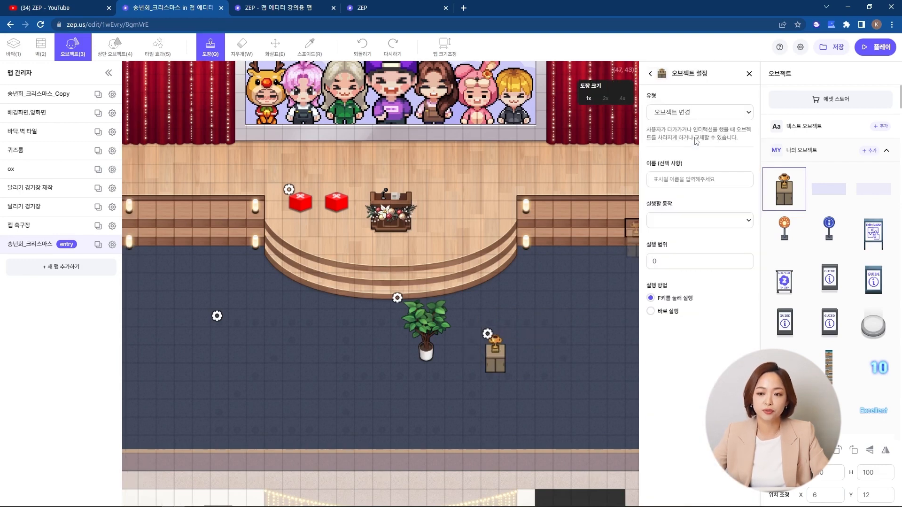
{"action": "left_click", "coordinate": [691, 220]}
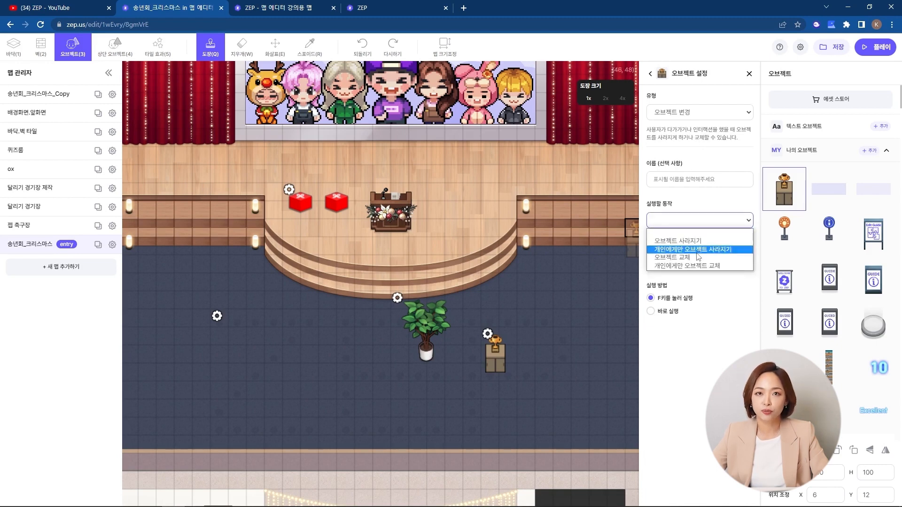
{"action": "left_click", "coordinate": [707, 265]}
{"action": "left_click", "coordinate": [707, 261]}
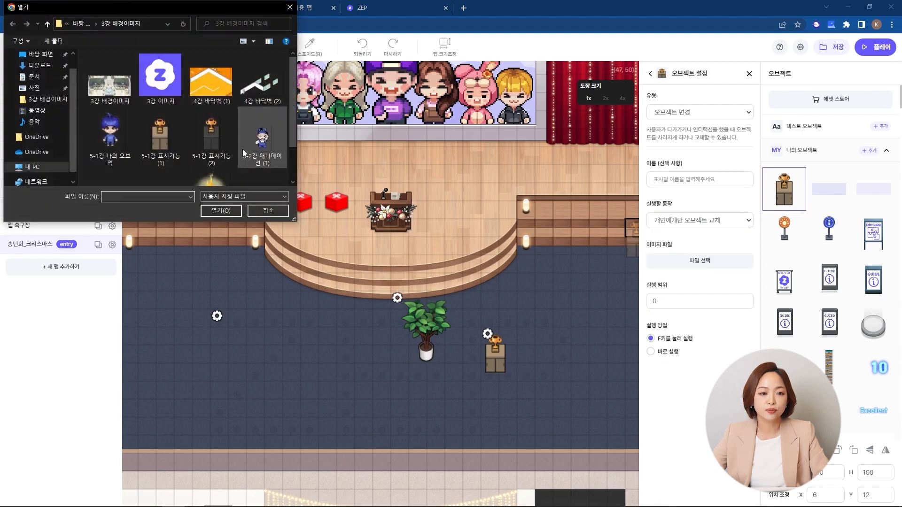
{"action": "left_click", "coordinate": [211, 136]}
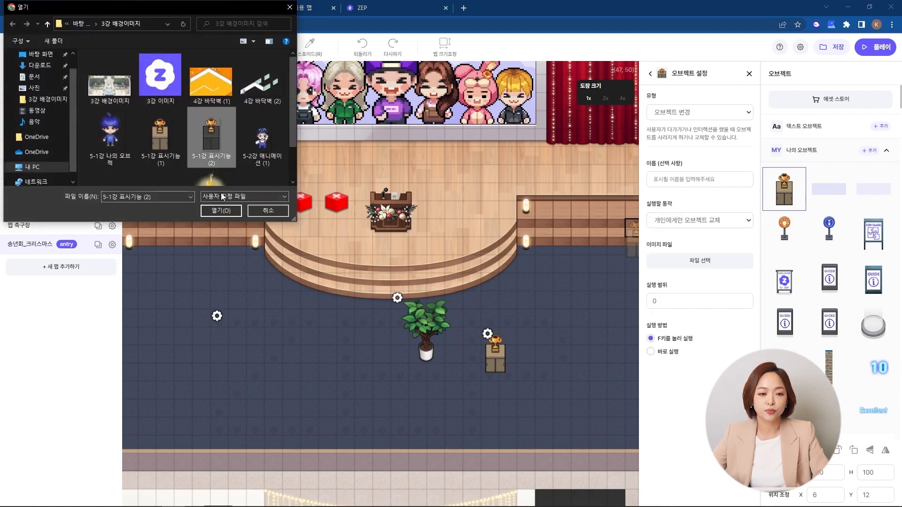
{"action": "left_click", "coordinate": [221, 211]}
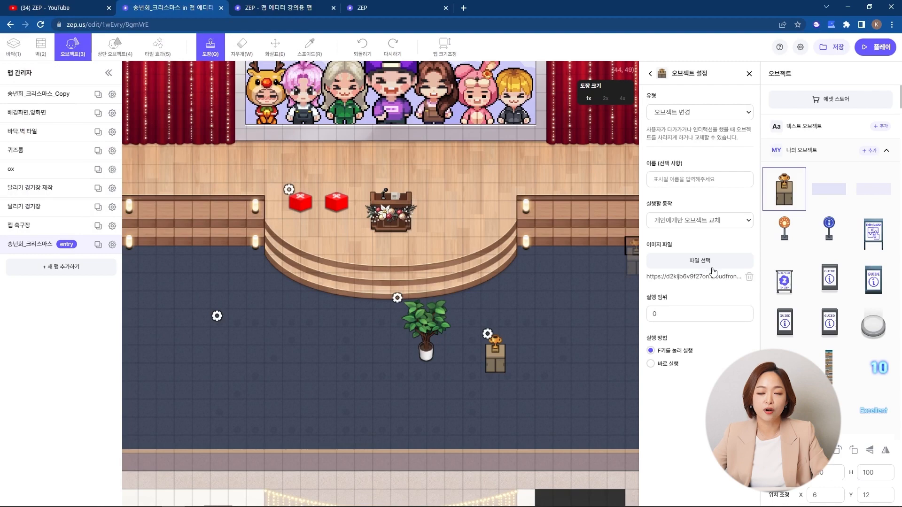
Step: Save the map, and in the play view trigger the trophy pedestal's replacement and walk the avatar around behind it
{"action": "left_click", "coordinate": [827, 51]}
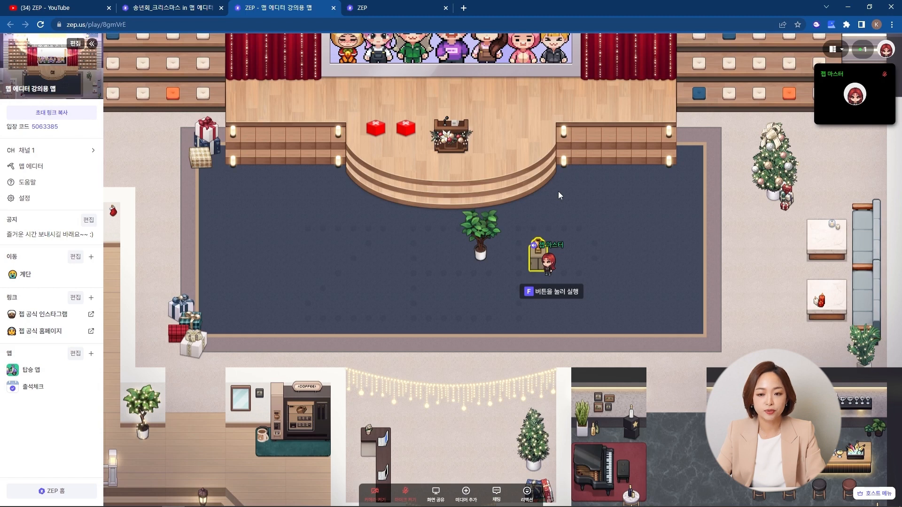
{"action": "key", "text": "Right"}
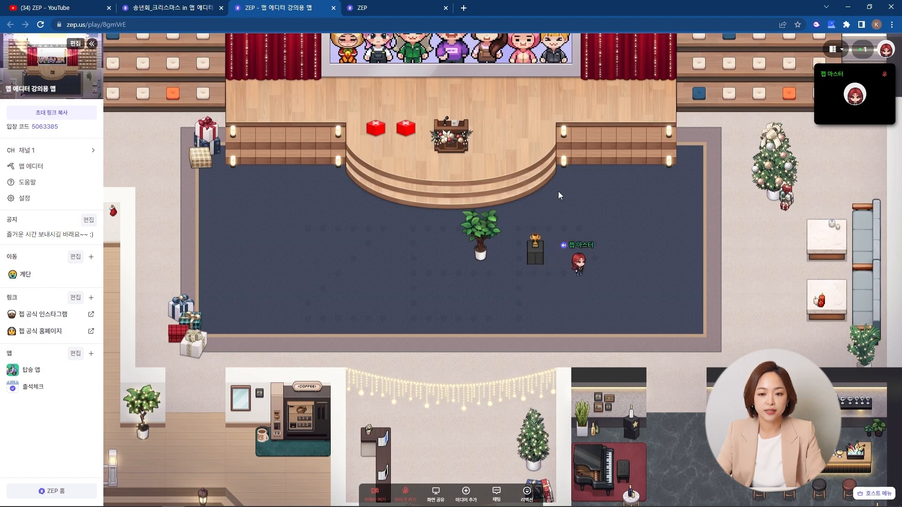
{"action": "key", "text": "Up"}
{"action": "key", "text": "Left"}
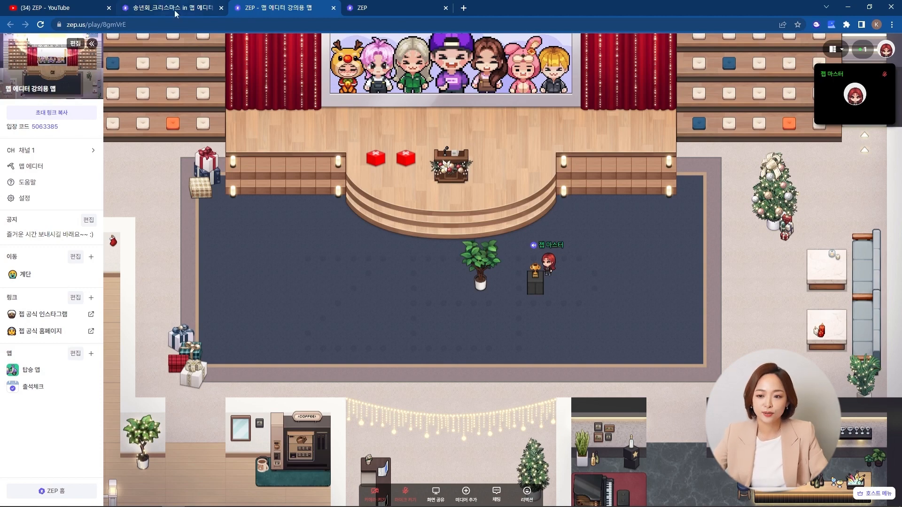
Step: Back in the map editor, erase the trophy pedestal and the plant, and stamp the blue-haired character from 나의 오브젝트 on the carpet
{"action": "left_click", "coordinate": [197, 6]}
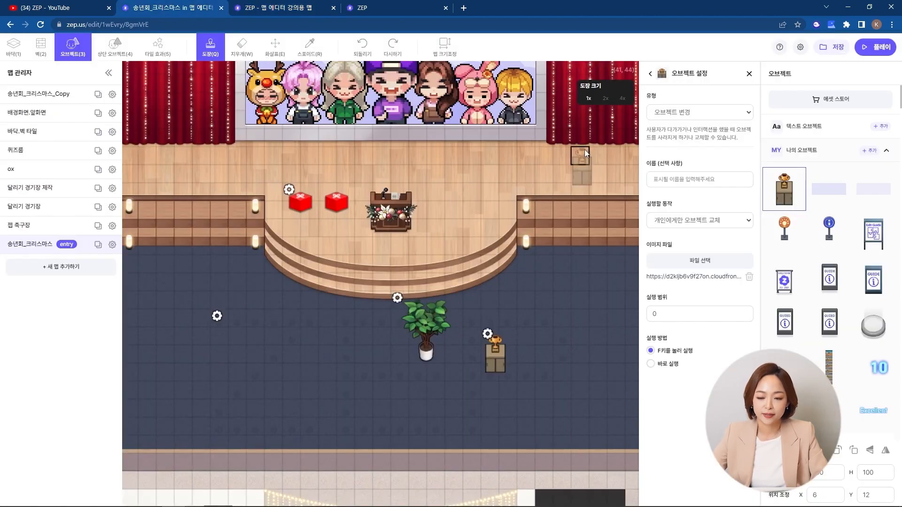
{"action": "key", "text": "w"}
{"action": "left_click", "coordinate": [484, 334]}
{"action": "left_click", "coordinate": [384, 297]}
{"action": "left_click", "coordinate": [220, 50]}
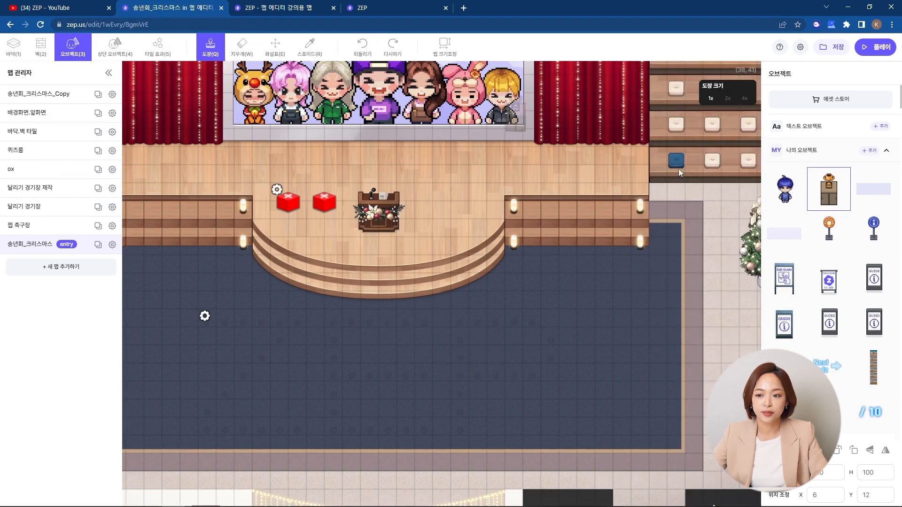
{"action": "left_click", "coordinate": [784, 189]}
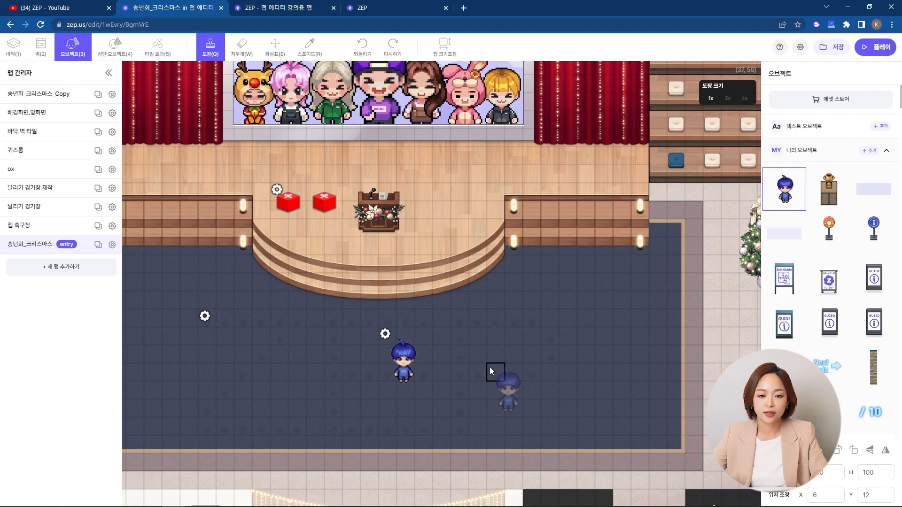
Step: Give the blue-haired character the 말풍선 표시 function with the text "즐거운 젭에 오신것을 환영해요!" and the 바로 실행 trigger
{"action": "left_click", "coordinate": [385, 334]}
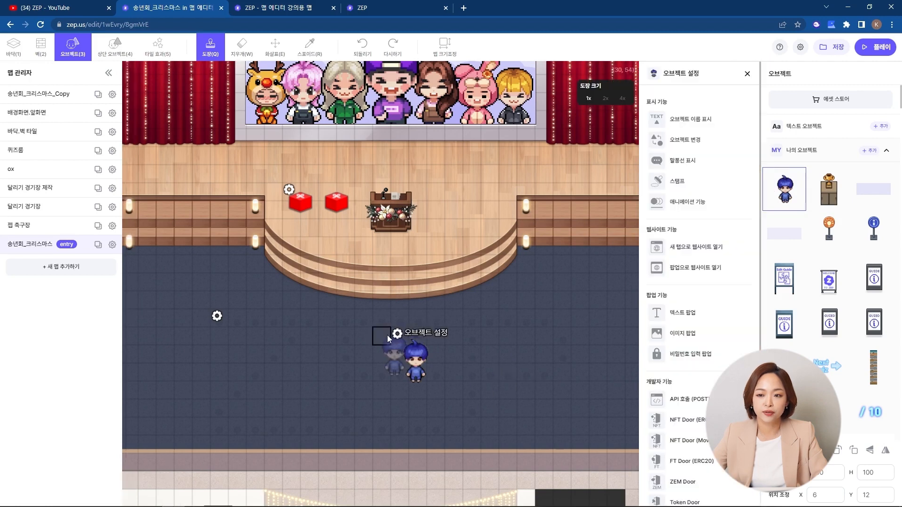
{"action": "left_click", "coordinate": [696, 161]}
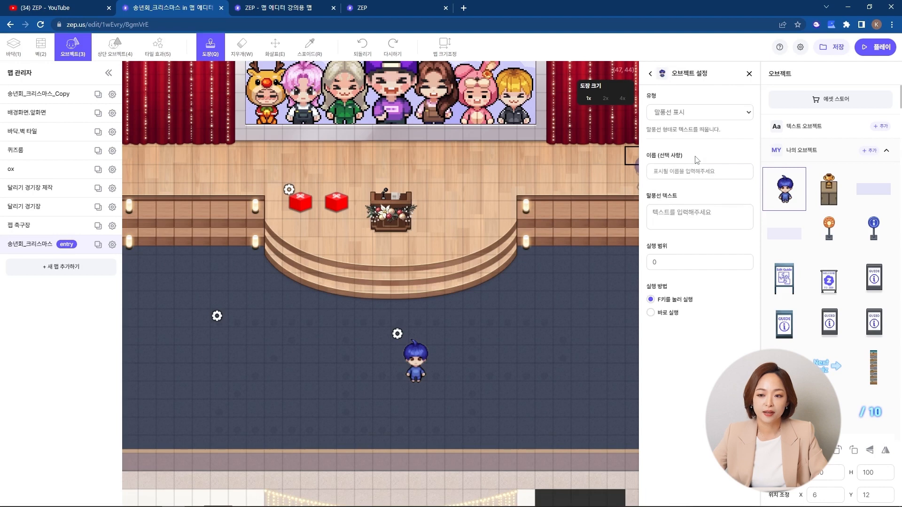
{"action": "left_click", "coordinate": [692, 220]}
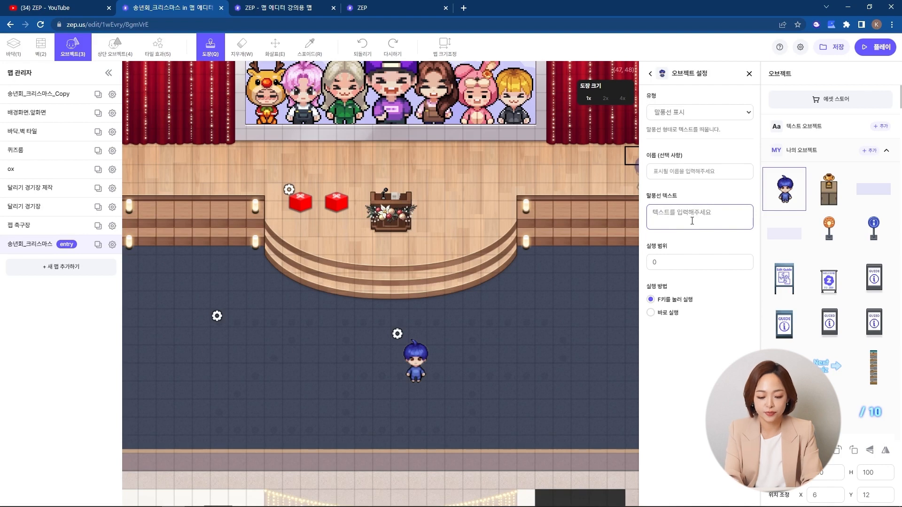
{"action": "type", "text": "즐거운 젭에 오신것을 환영해요!"}
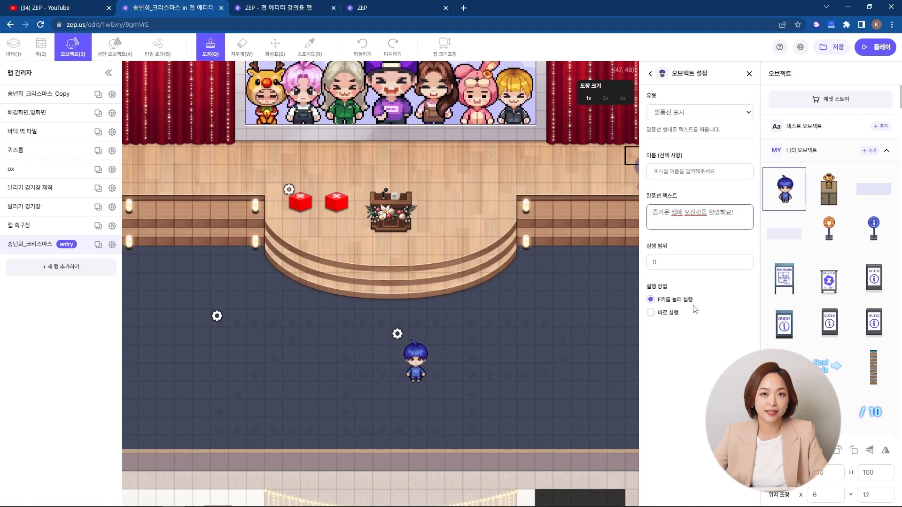
{"action": "left_click", "coordinate": [651, 312]}
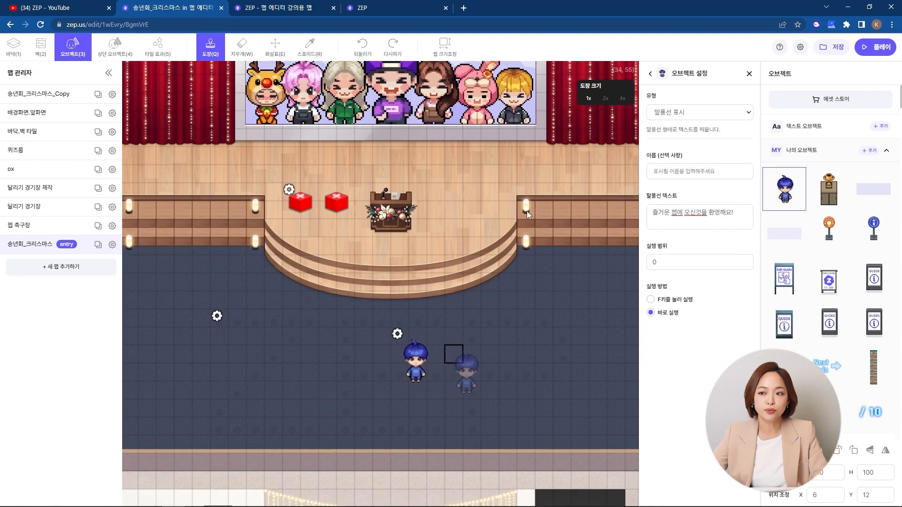
Step: Save the map, and reload the play view to bring the avatar beside the blue-haired character
{"action": "left_click", "coordinate": [835, 48]}
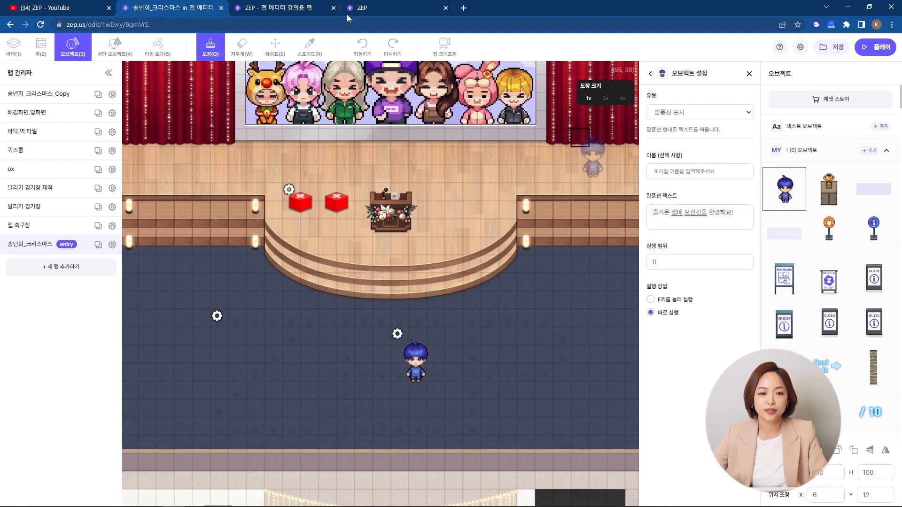
{"action": "left_click", "coordinate": [283, 8]}
{"action": "left_click", "coordinate": [272, 25]}
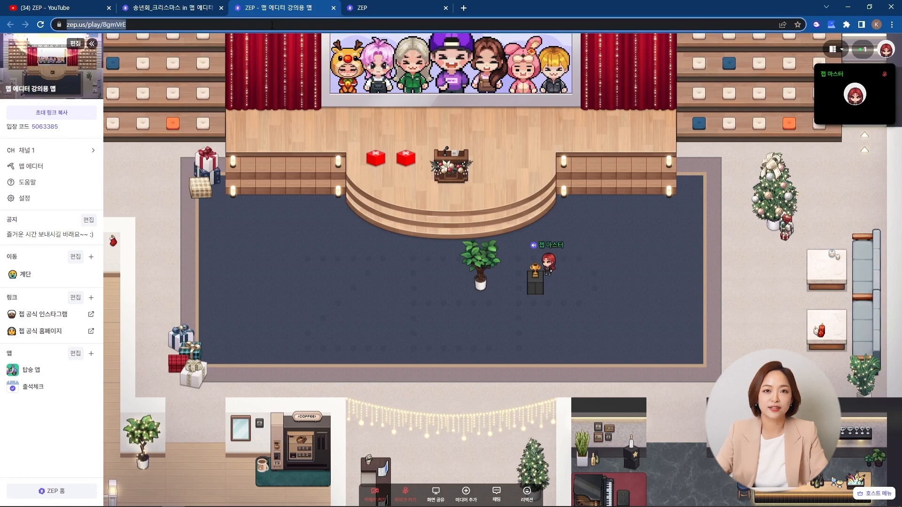
{"action": "key", "text": "Return"}
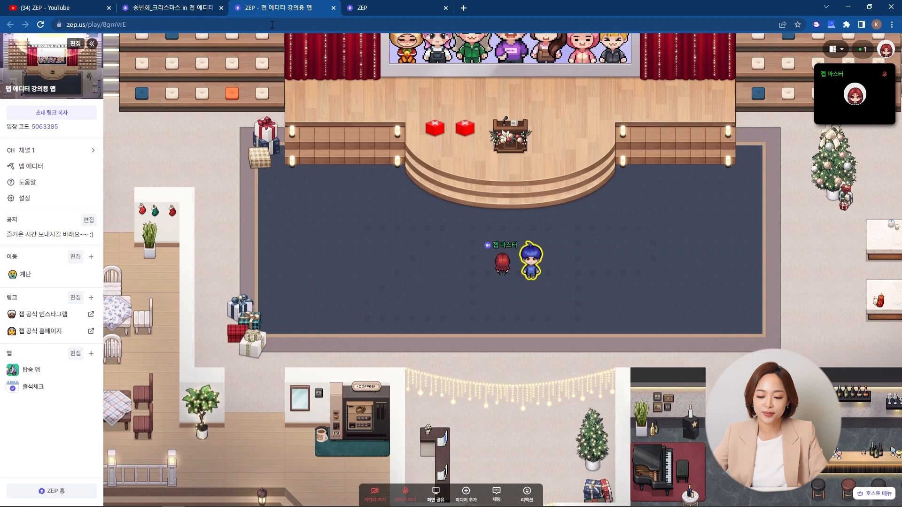
{"action": "left_click", "coordinate": [172, 7]}
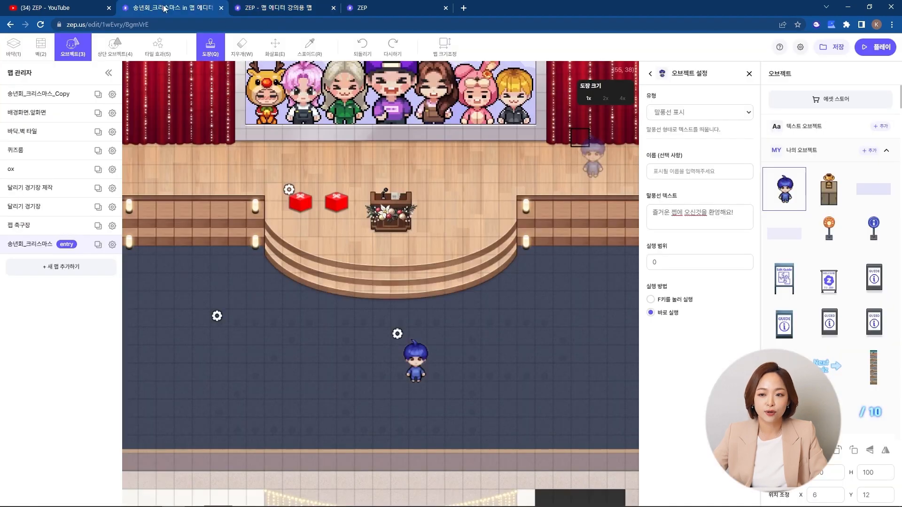
{"action": "left_click", "coordinate": [747, 112]}
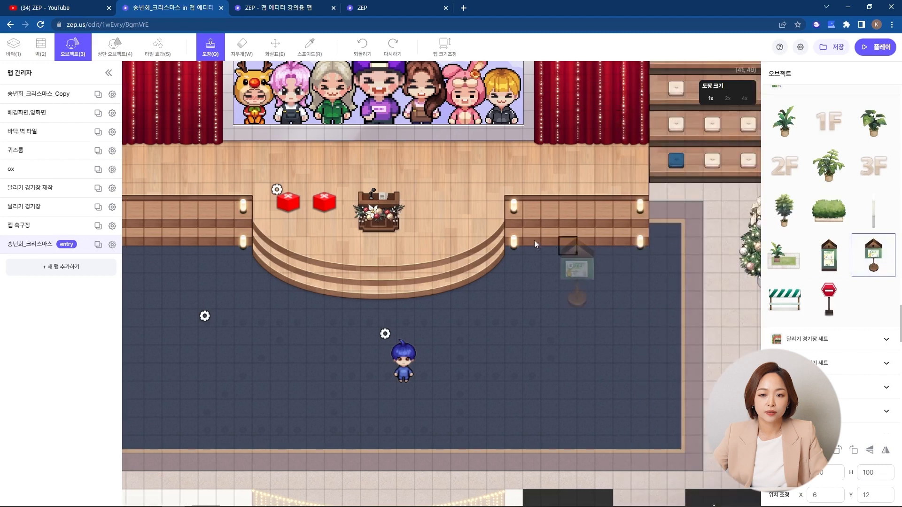
{"action": "left_click", "coordinate": [513, 217]}
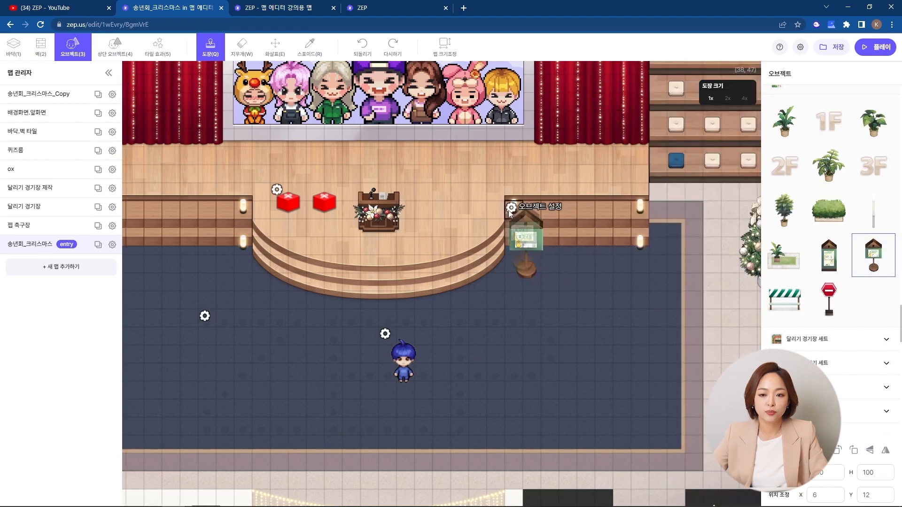
{"action": "left_click", "coordinate": [512, 209]}
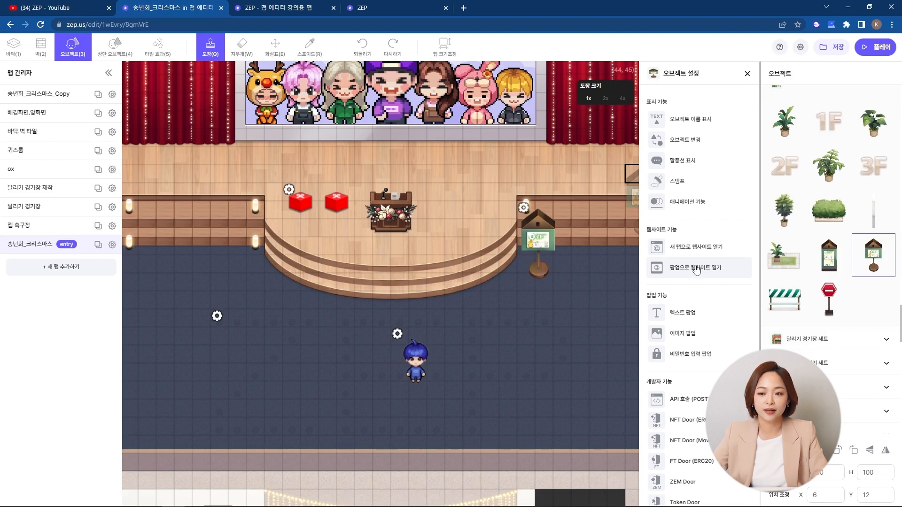
{"action": "left_click", "coordinate": [696, 249]}
Step: Save the map, and in the play view trigger the signboard's website link, closing the new browser page
{"action": "left_click", "coordinate": [825, 49]}
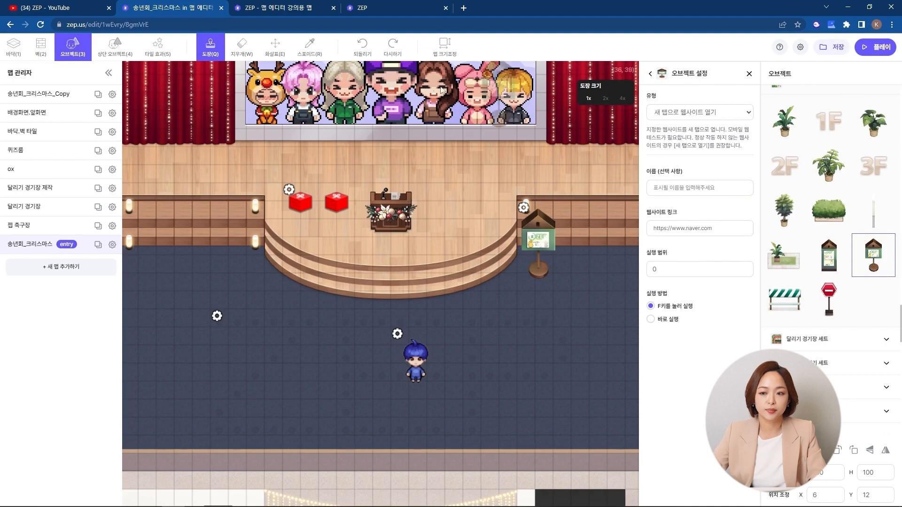
{"action": "left_click", "coordinate": [274, 8]}
{"action": "key", "text": "Up"}
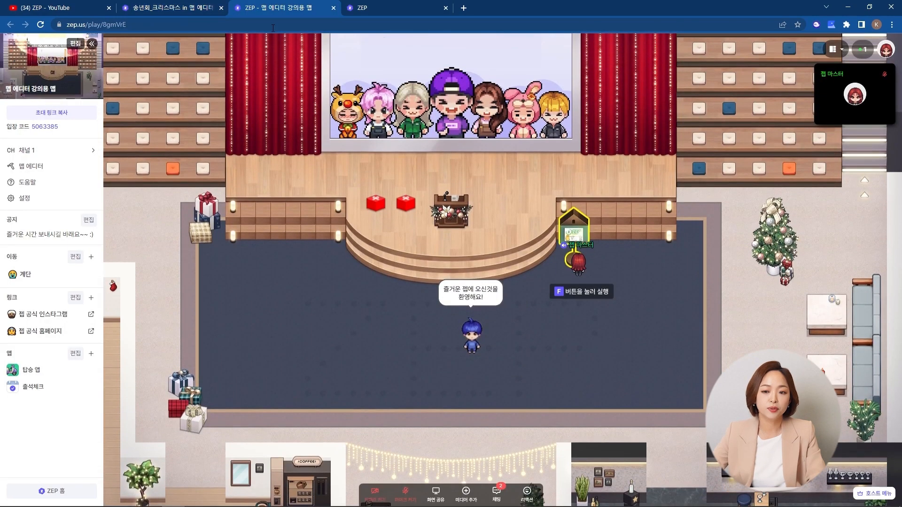
{"action": "key", "text": "f"}
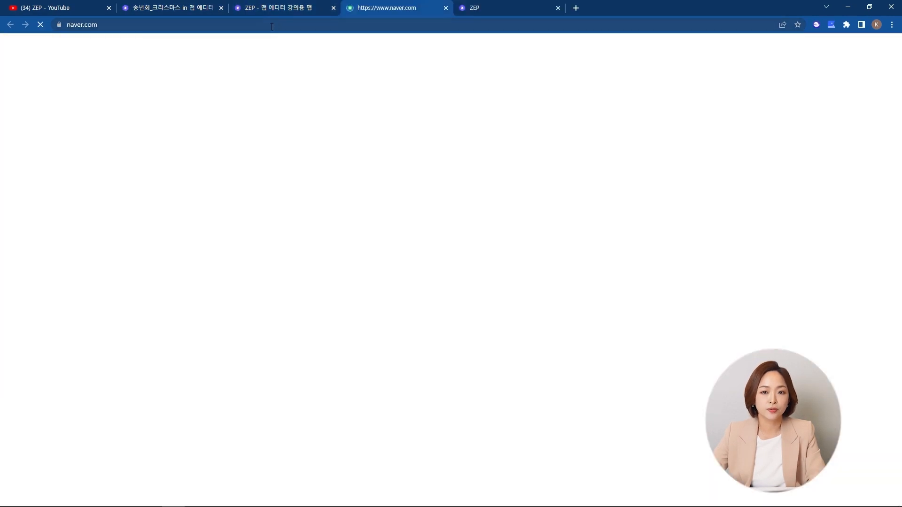
{"action": "left_click", "coordinate": [445, 8]}
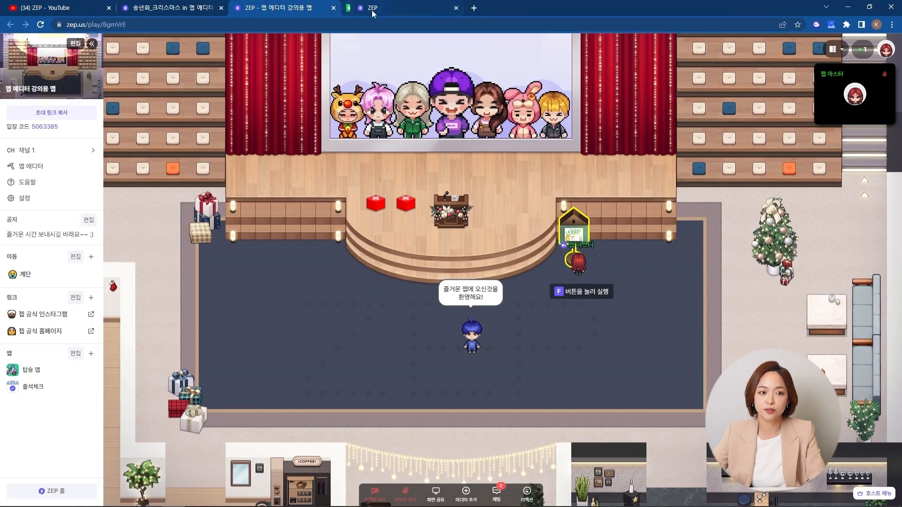
Step: Change the signboard's function to 팝업으로 웹사이트 열기 with 전체 화면으로 열기, and save the map
{"action": "left_click", "coordinate": [164, 8]}
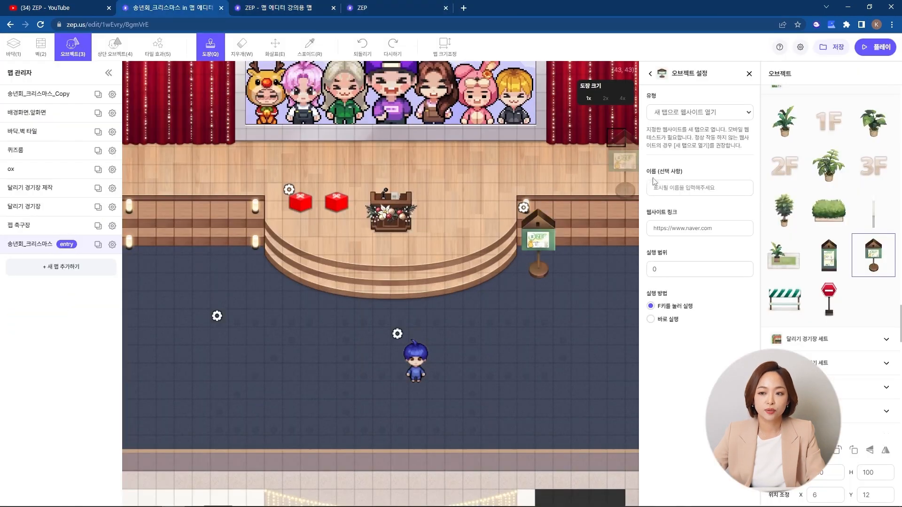
{"action": "left_click", "coordinate": [748, 113]}
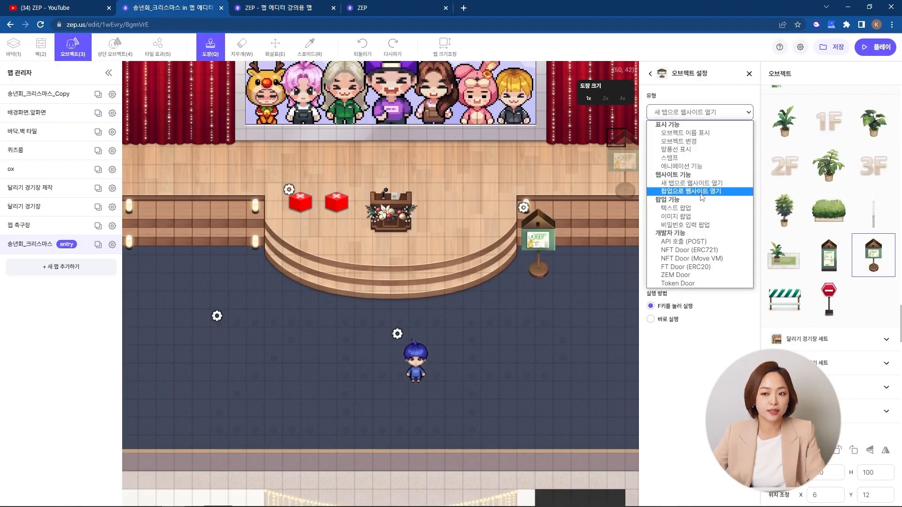
{"action": "left_click", "coordinate": [703, 191]}
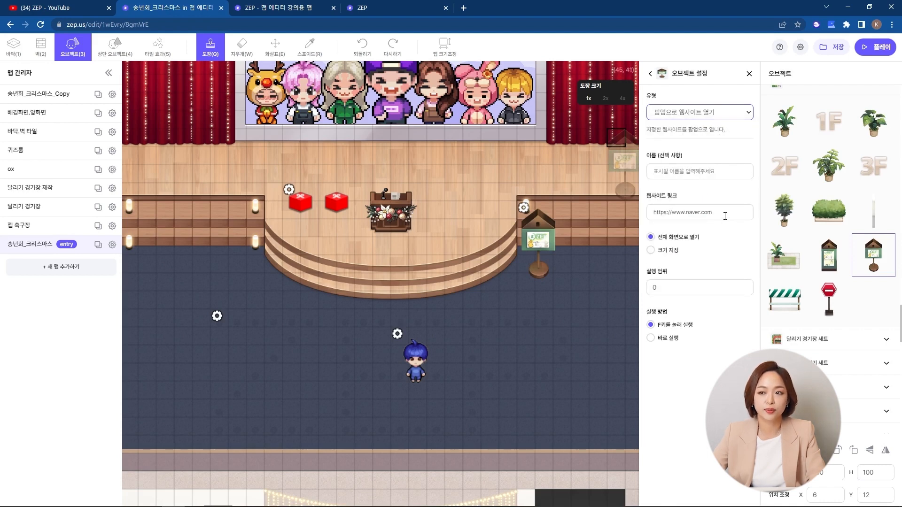
{"action": "left_click", "coordinate": [827, 49]}
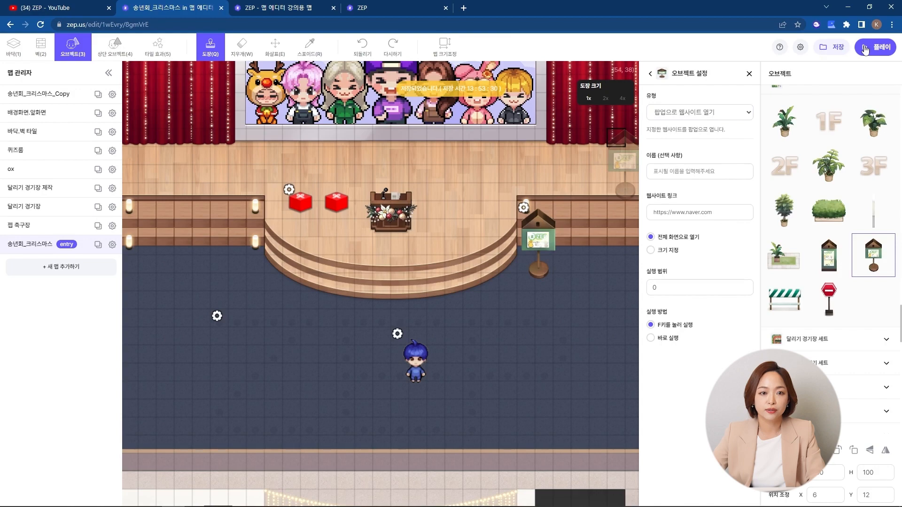
Step: In the play view, walk the avatar to the signboard, trigger its website popup, and close the Padlet page
{"action": "left_click", "coordinate": [864, 48]}
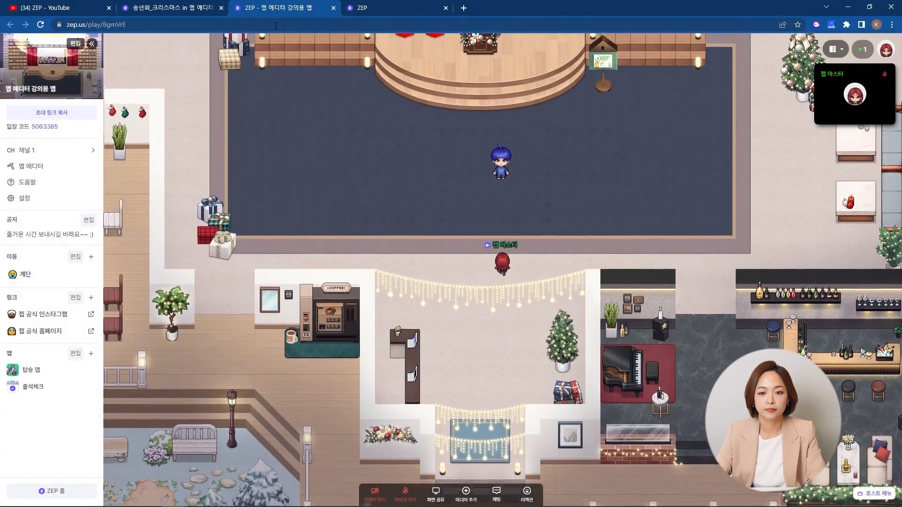
{"action": "key", "text": "Up"}
{"action": "key", "text": "Right"}
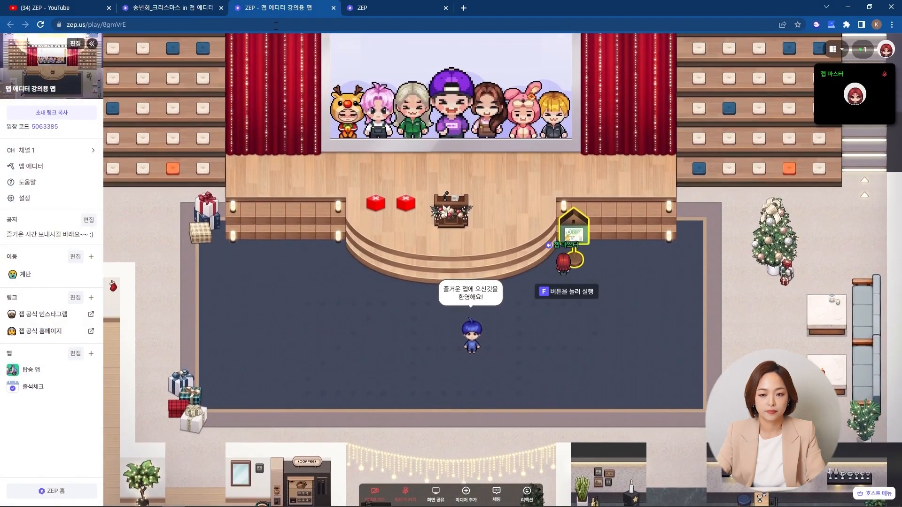
{"action": "key", "text": "f"}
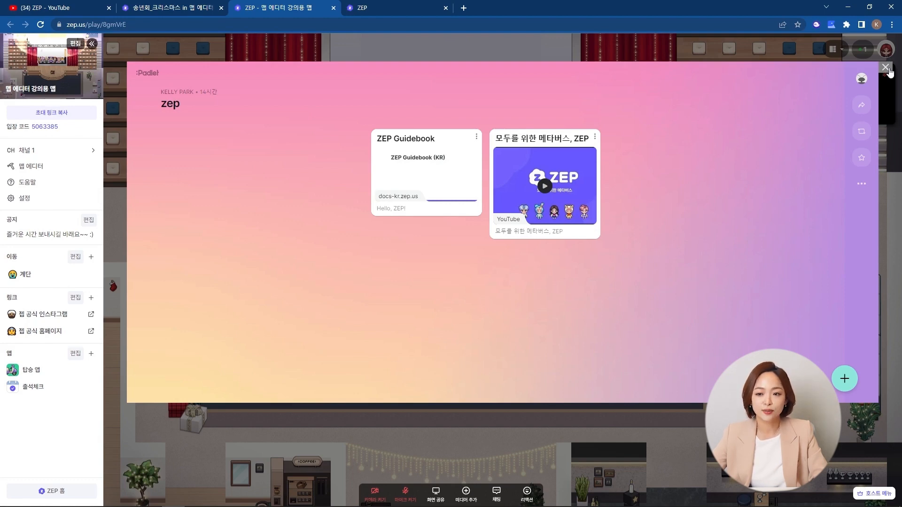
{"action": "left_click", "coordinate": [886, 68]}
Step: Change the signboard's function to 텍스트 팝업 in the map editor, with the text "즐거운 젭에서 메타버스 생활을 경험해보세요!"
{"action": "left_click", "coordinate": [188, 13]}
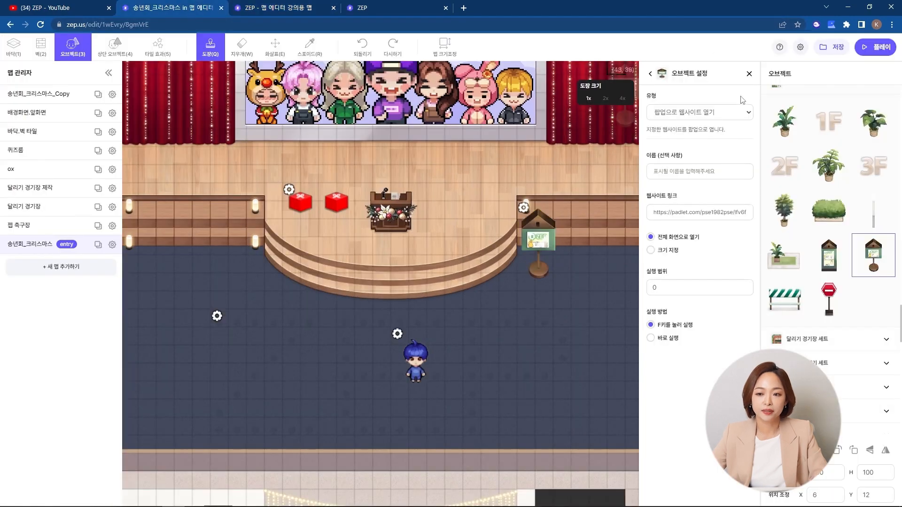
{"action": "left_click", "coordinate": [700, 112]}
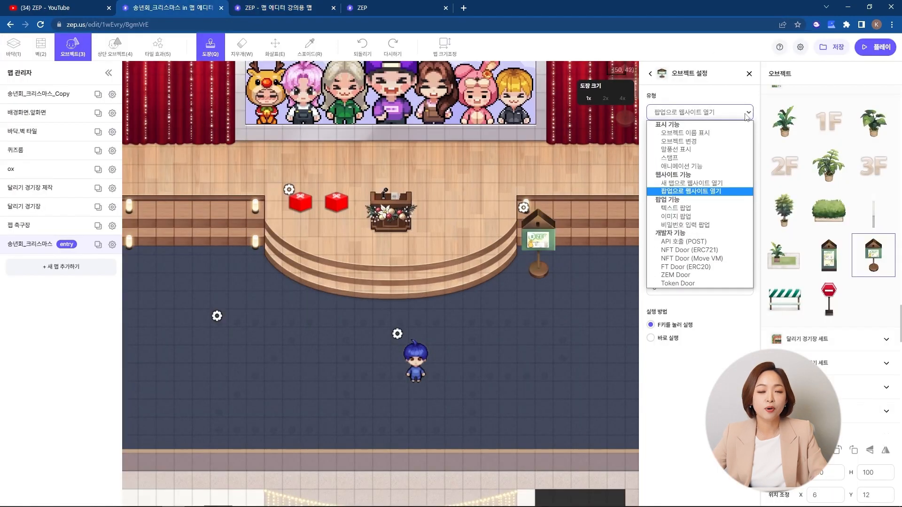
{"action": "left_click", "coordinate": [696, 211]}
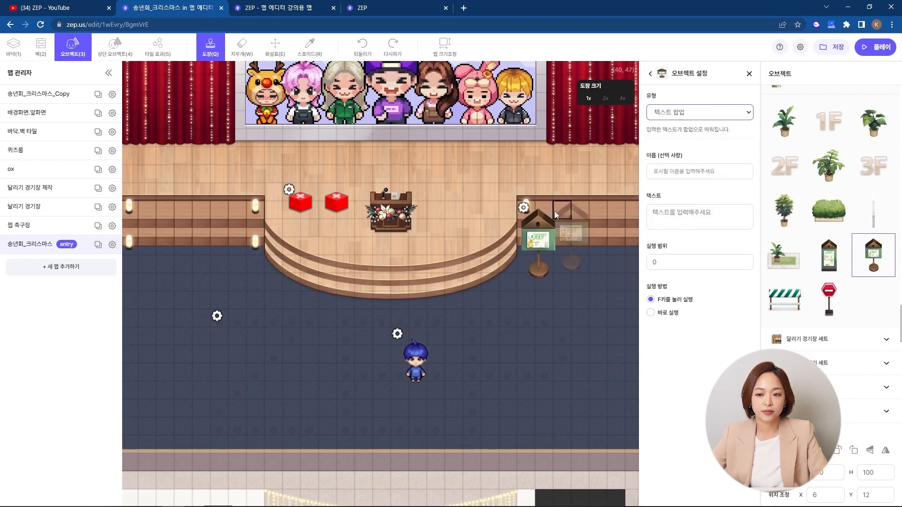
{"action": "left_click", "coordinate": [676, 217]}
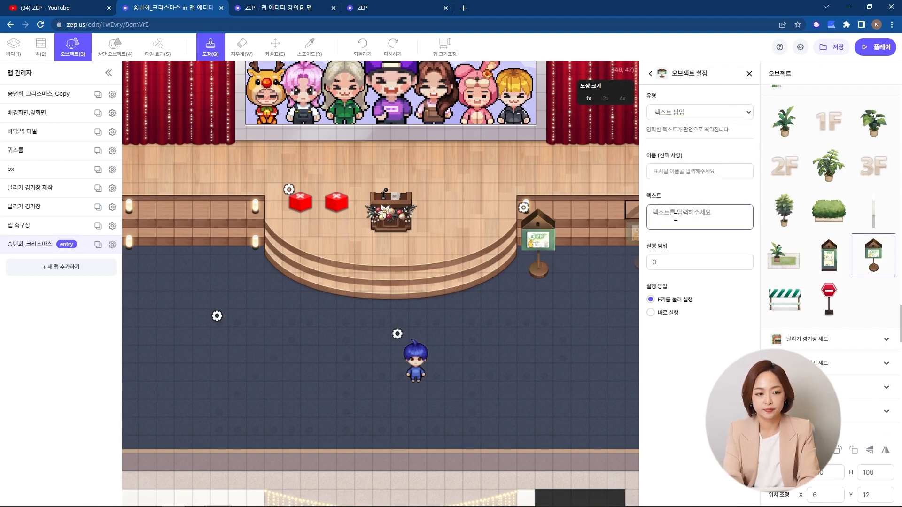
{"action": "type", "text": "즐거운 젭에서 메타버스 생활을 경험해보세요!"}
Step: Trigger the signboard's text popup in the play view and dismiss it
{"action": "left_click", "coordinate": [273, 8]}
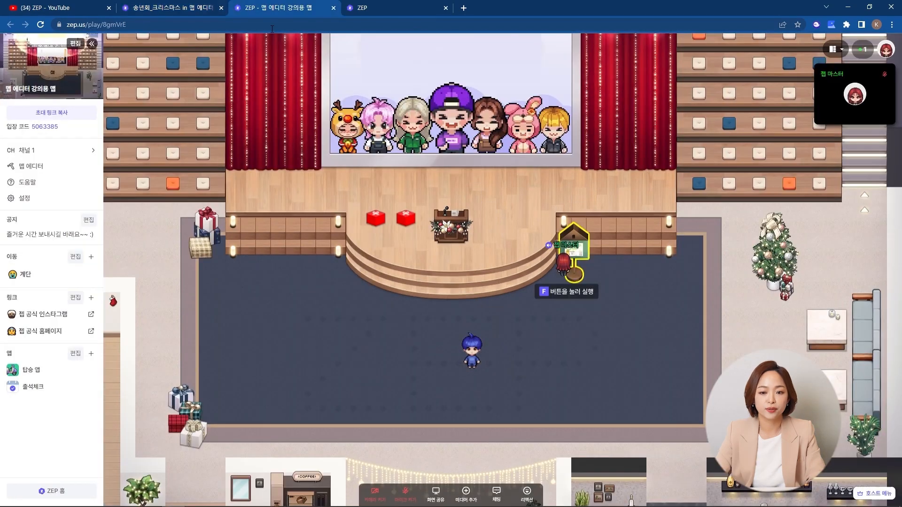
{"action": "key", "text": "f"}
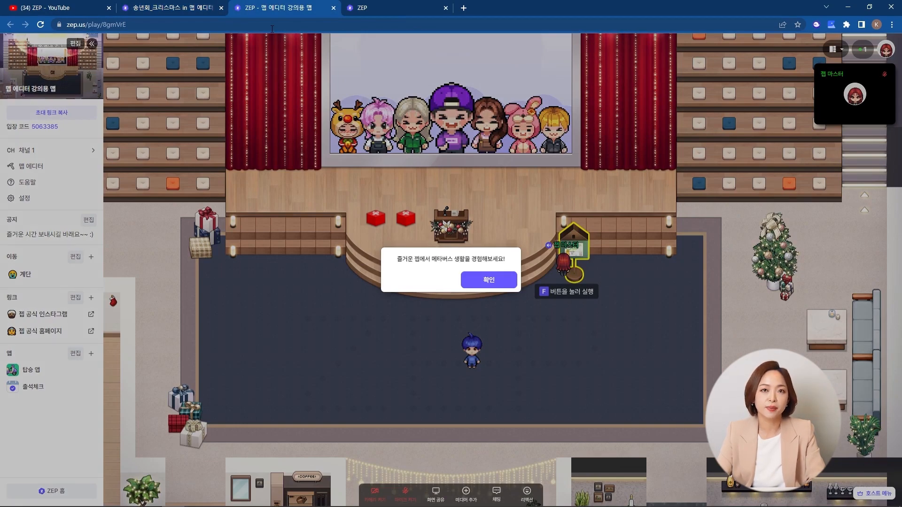
{"action": "key", "text": "Return"}
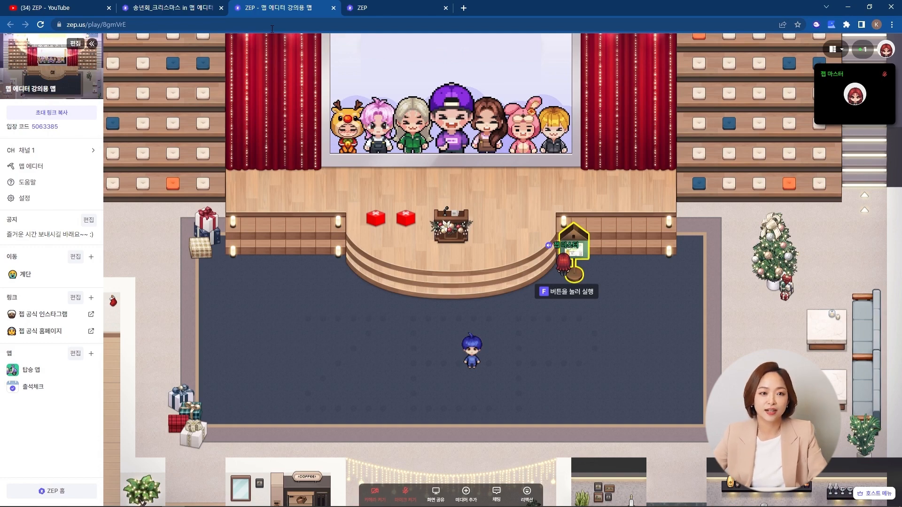
Step: Change the signboard's function to 이미지 팝업 in the map editor and upload the purple ZEP logo image 3강 이미지
{"action": "left_click", "coordinate": [179, 8]}
{"action": "left_click", "coordinate": [748, 113]}
{"action": "left_click", "coordinate": [676, 217]}
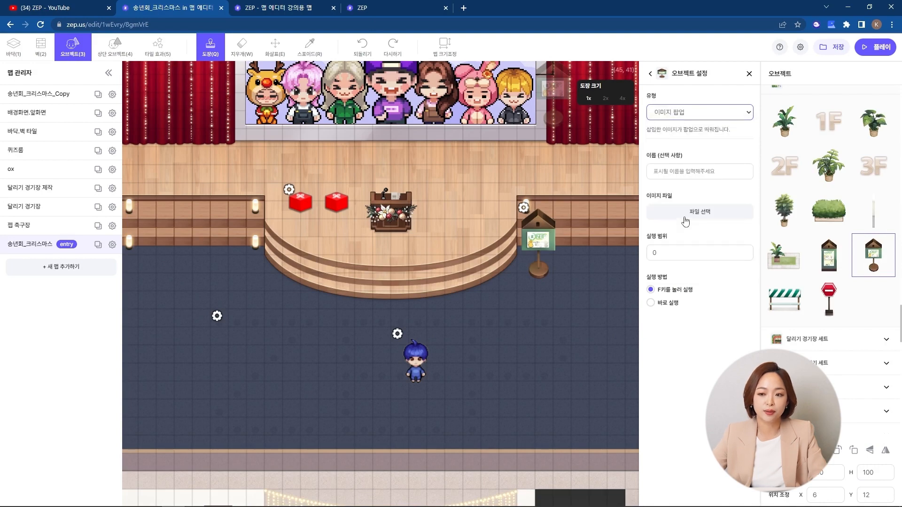
{"action": "left_click", "coordinate": [686, 213]}
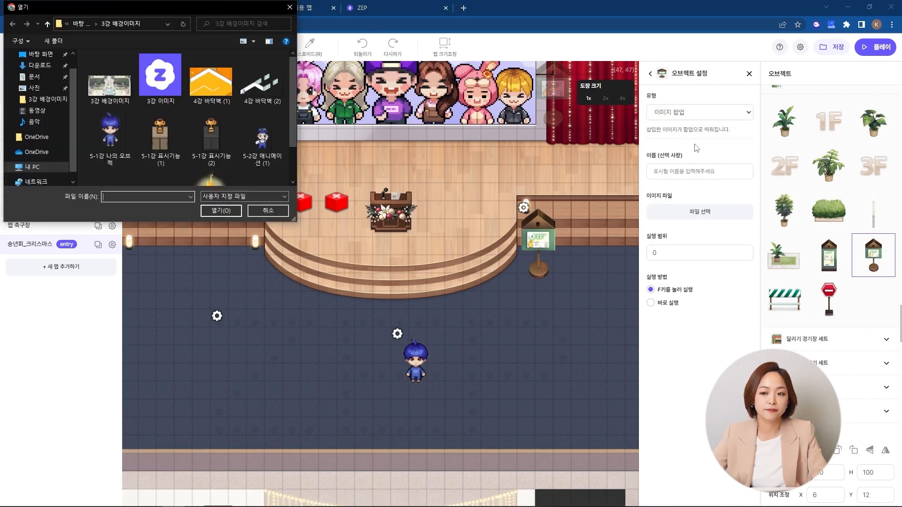
{"action": "double_click", "coordinate": [207, 146]}
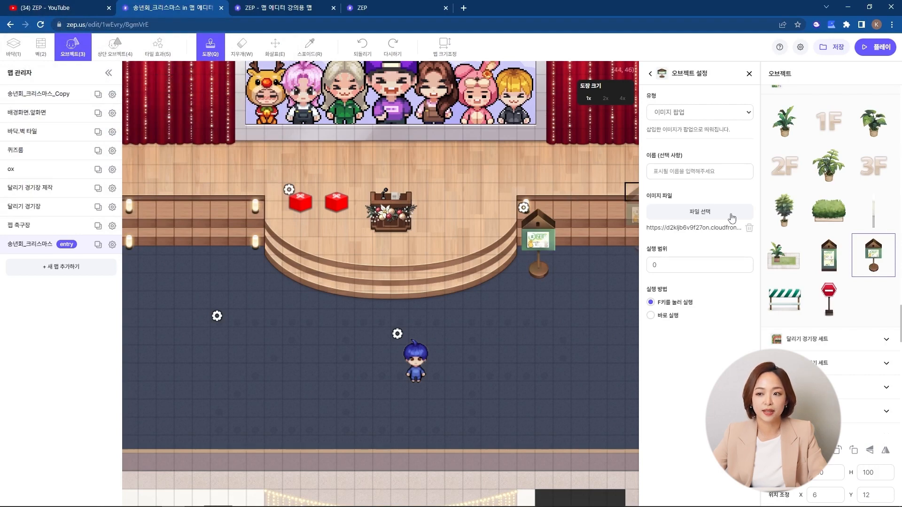
Step: In the play view, walk the avatar to the signboard, trigger its image popup and dismiss it
{"action": "left_click", "coordinate": [280, 8]}
{"action": "key", "text": "Up"}
{"action": "key", "text": "Up"}
{"action": "key", "text": "Up"}
{"action": "key", "text": "Right"}
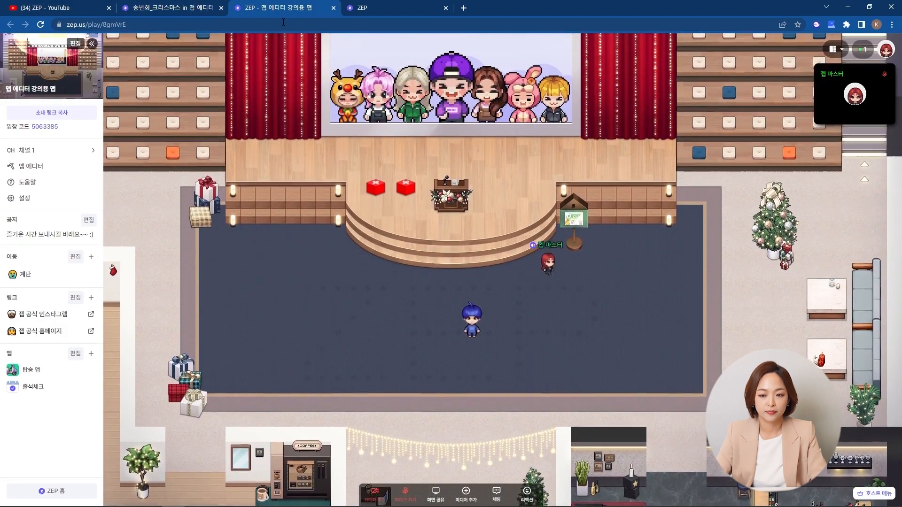
{"action": "key", "text": "f"}
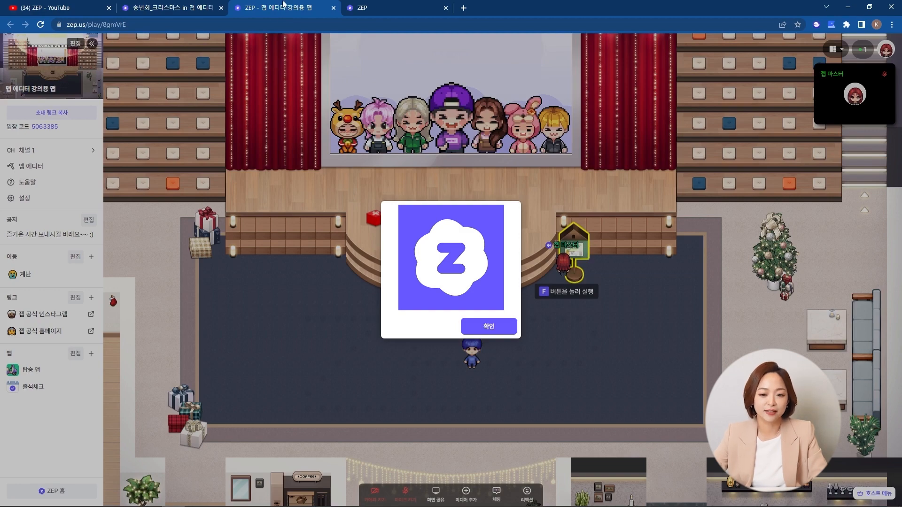
{"action": "left_click", "coordinate": [493, 329]}
Step: Return to the map editor and switch the signboard's function type to 비밀번호 입력 팝업
{"action": "left_click", "coordinate": [167, 6]}
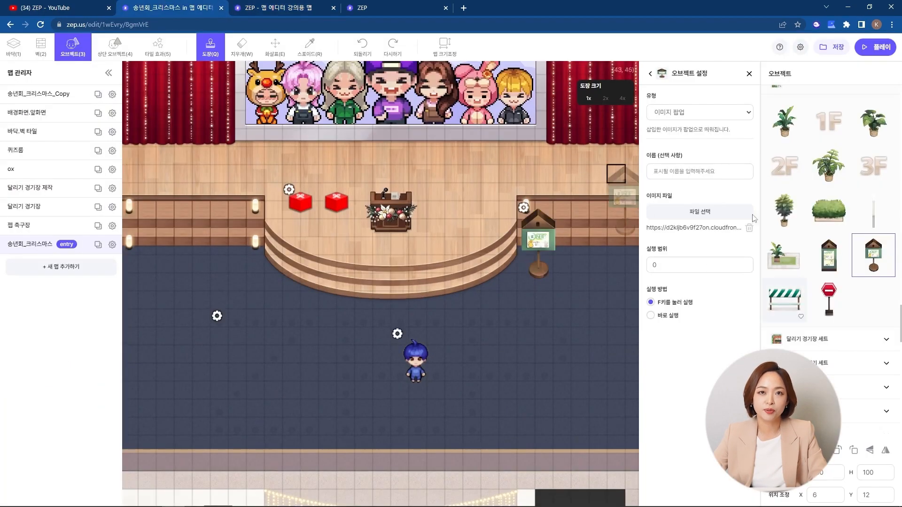
{"action": "left_click", "coordinate": [700, 112]}
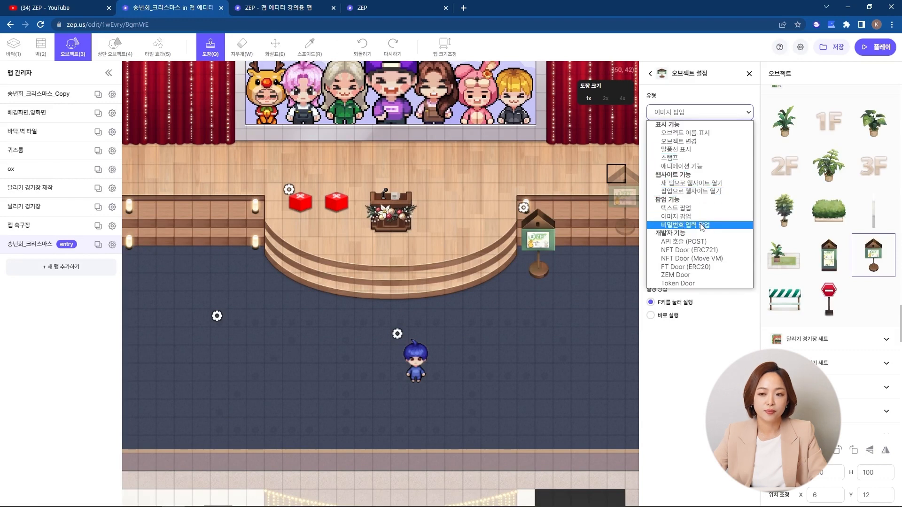
{"action": "left_click", "coordinate": [700, 224]}
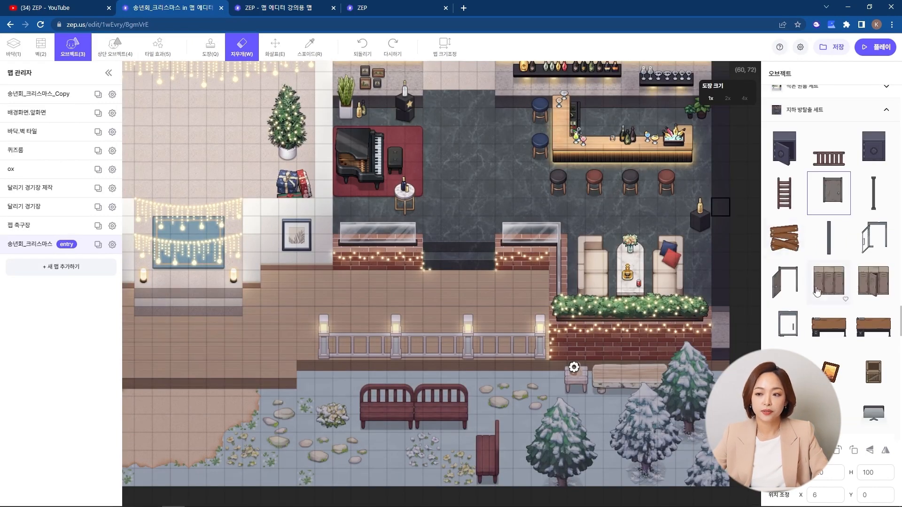
Step: Place the closed grey door from 지하 방탈출 세트 at the bar entrance and give it the 비밀번호 입력 팝업 function
{"action": "left_click", "coordinate": [830, 198]}
{"action": "left_click", "coordinate": [475, 249]}
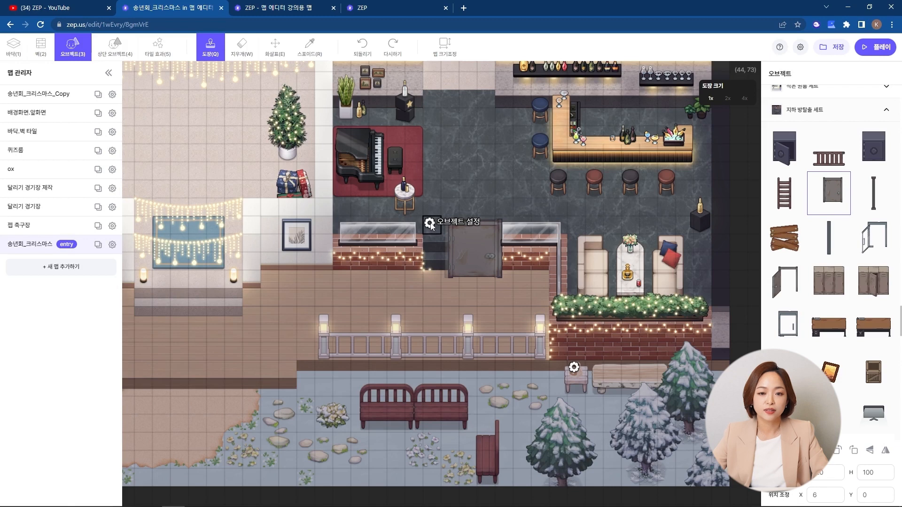
{"action": "left_click", "coordinate": [431, 224]}
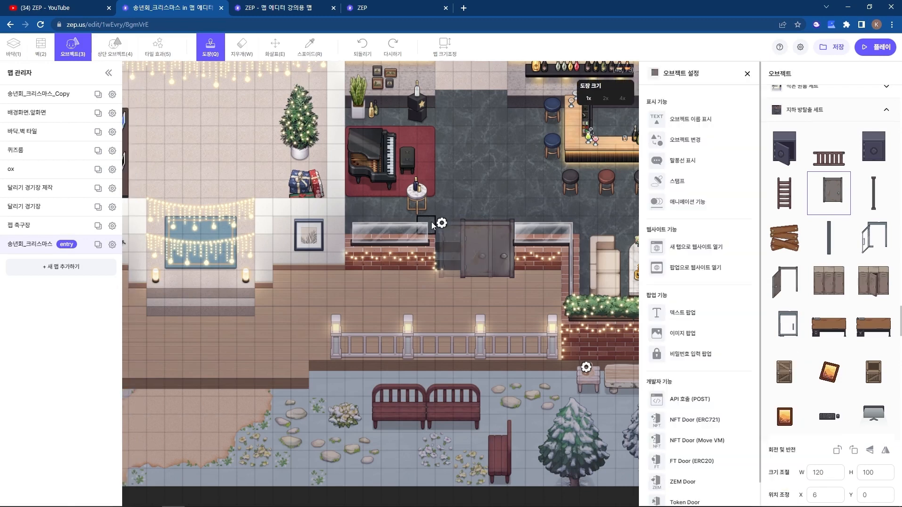
{"action": "left_click", "coordinate": [710, 353]}
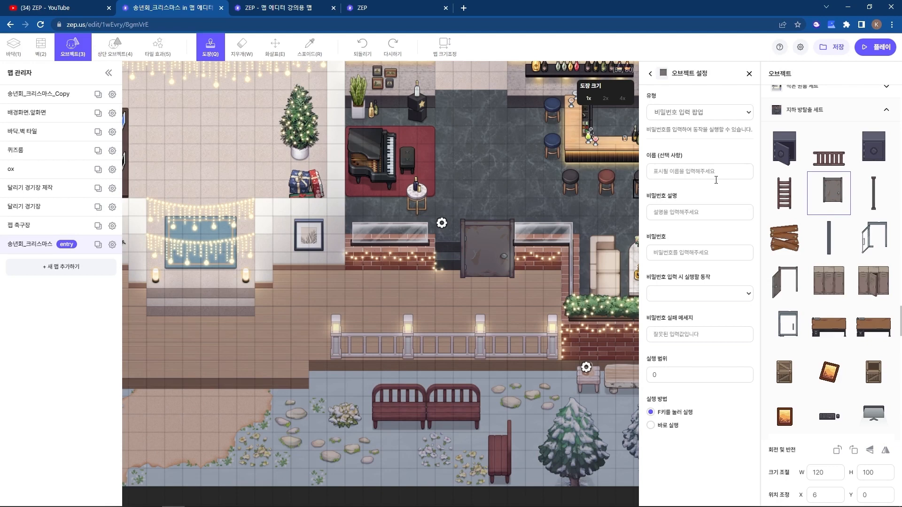
Step: Set the door's password description to "젭을 사용하면 누구나 자기만의 ㅁㅌㅂㅅ 를 만들 수 있다."
{"action": "left_click", "coordinate": [700, 213]}
{"action": "key", "text": "ctrl+v"}
{"action": "key", "text": "BackSpace"}
{"action": "key", "text": "BackSpace"}
{"action": "key", "text": "BackSpace"}
{"action": "key", "text": "BackSpace"}
{"action": "key", "text": "BackSpace"}
{"action": "key", "text": "BackSpace"}
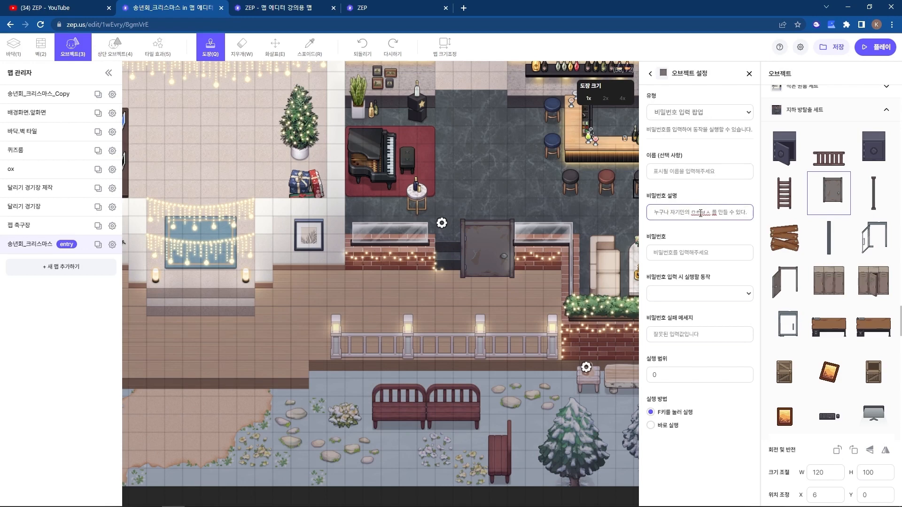
Step: Enter the door's password, set its success action to 개인에게만 오브젝트 사라지기, and fill in the password failure message
{"action": "left_click", "coordinate": [712, 254]}
{"action": "type", "text": "ㅁㅔㅌㅏㅂㅓㅅㅡ"}
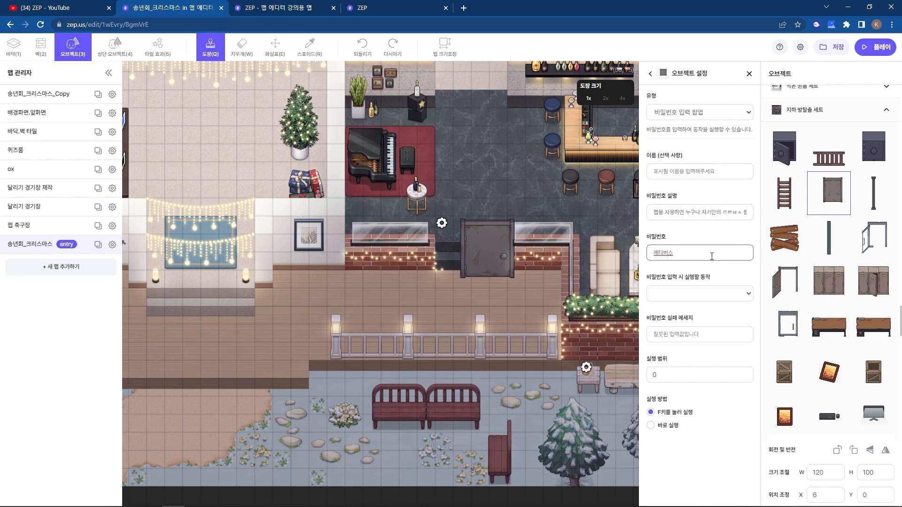
{"action": "left_click", "coordinate": [704, 294]}
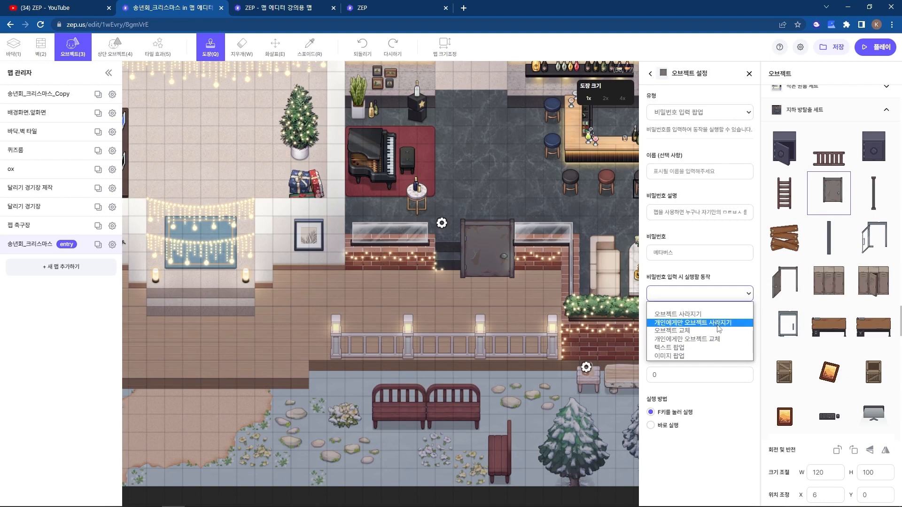
{"action": "left_click", "coordinate": [717, 329]}
{"action": "left_click", "coordinate": [689, 338]}
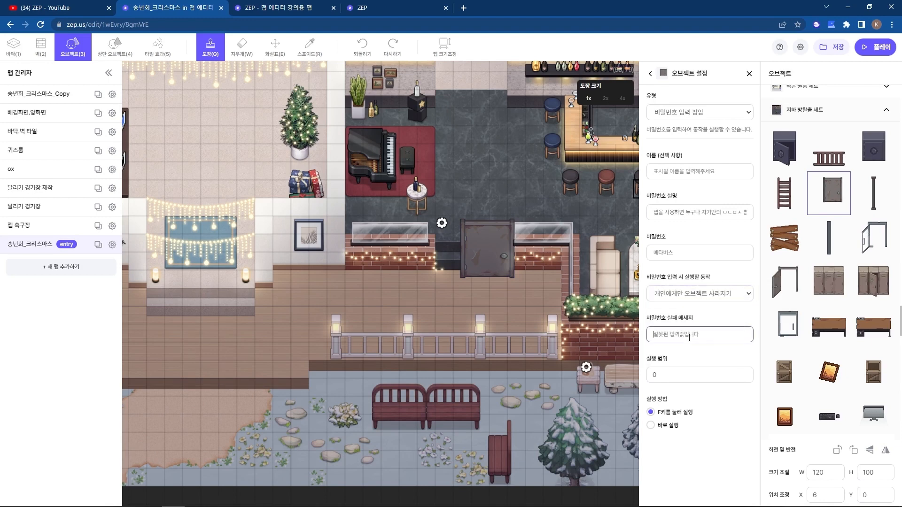
{"action": "type", "text": "메타버"}
Step: In the play view, walk the avatar to the door at the bar entrance and open its password popup
{"action": "left_click", "coordinate": [277, 7]}
{"action": "key", "text": "f"}
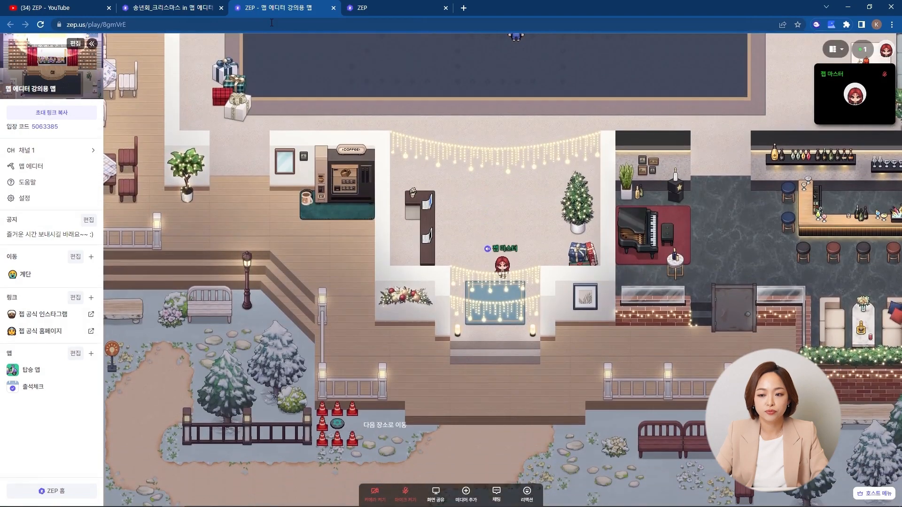
{"action": "key", "text": "Down"}
{"action": "key", "text": "Right"}
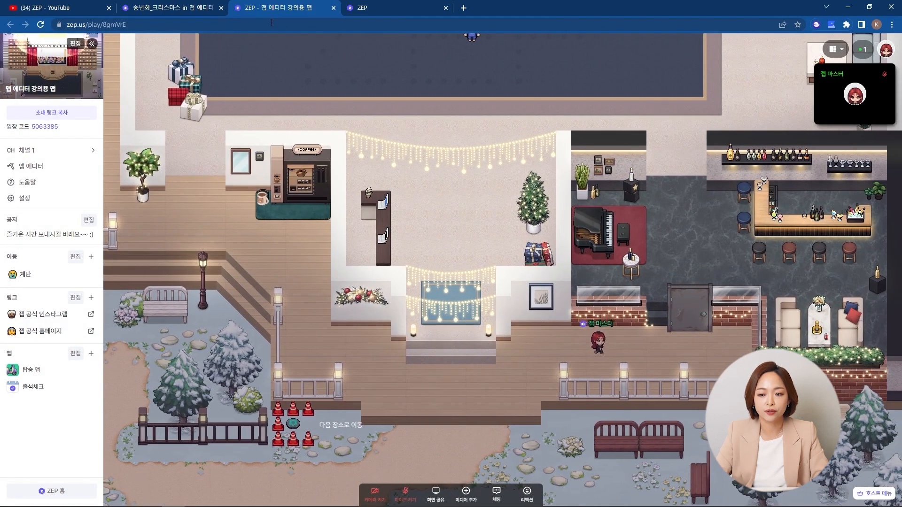
{"action": "key", "text": "Down"}
{"action": "key", "text": "Up"}
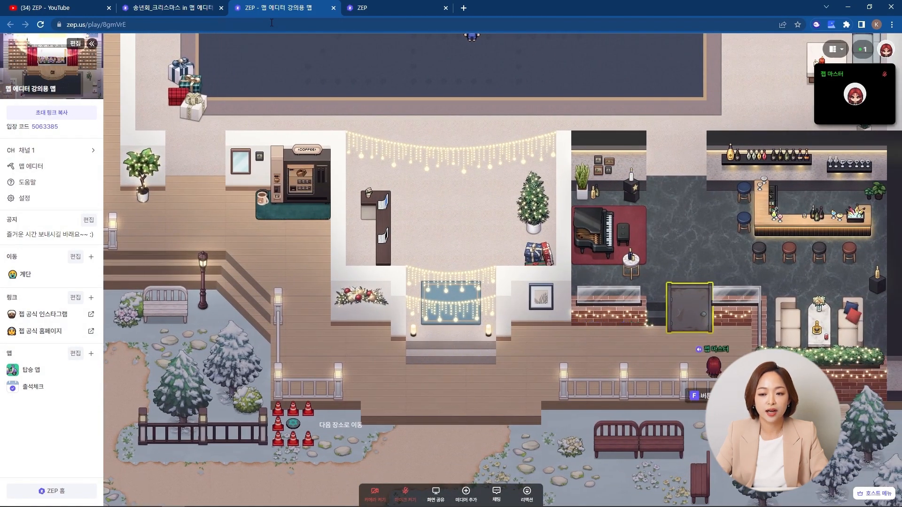
{"action": "key", "text": "Right"}
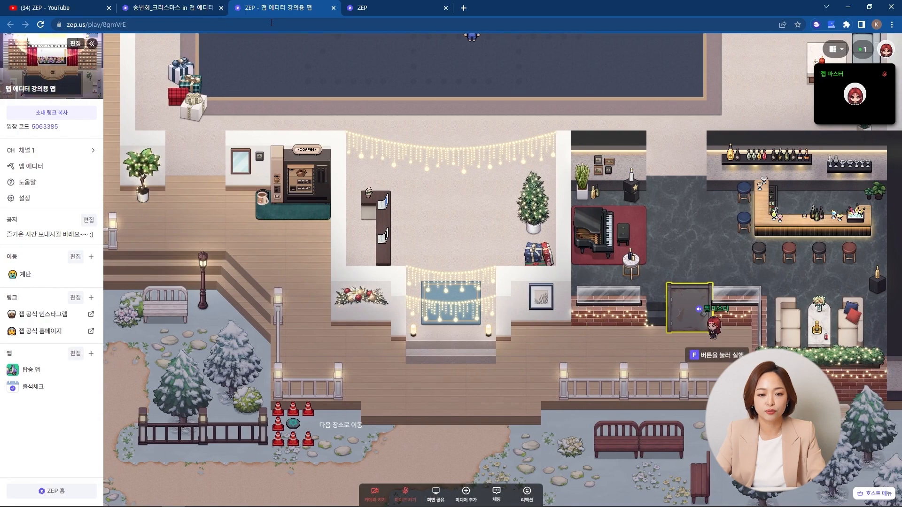
{"action": "key", "text": "f"}
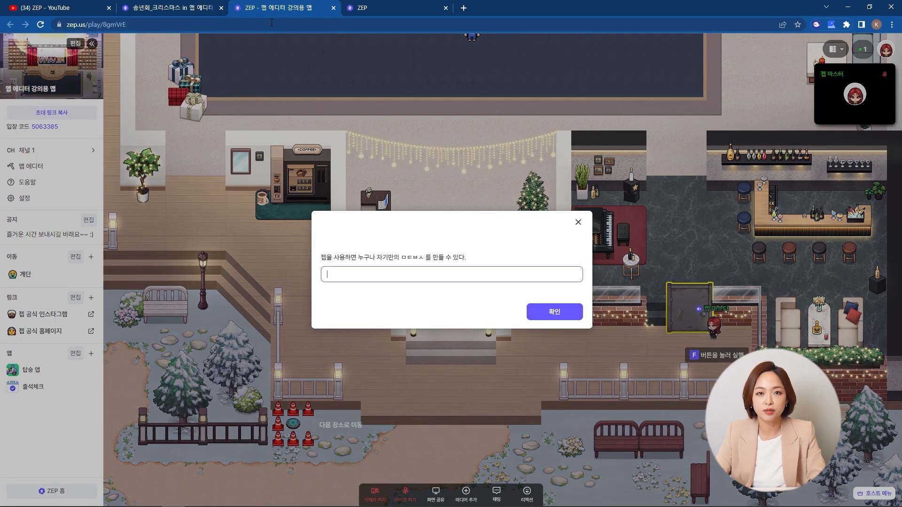
Step: Enter and submit the door's password, and walk the avatar through the entrance into the bar
{"action": "type", "text": "ㅁ"}
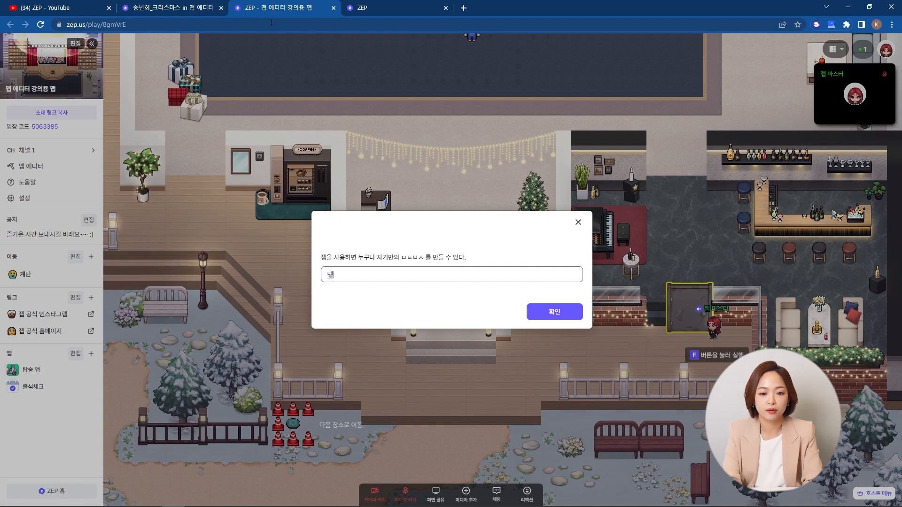
{"action": "type", "text": "타버스"}
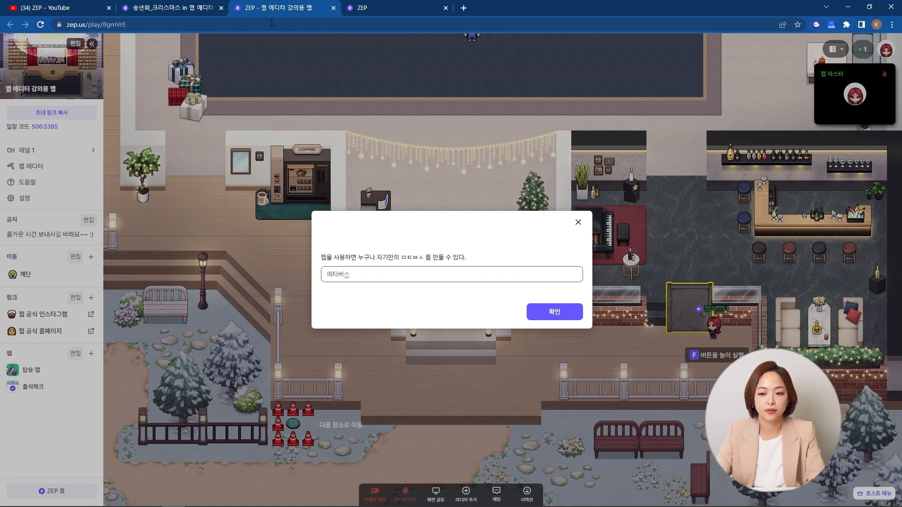
{"action": "key", "text": "Return"}
{"action": "left_click", "coordinate": [271, 22]}
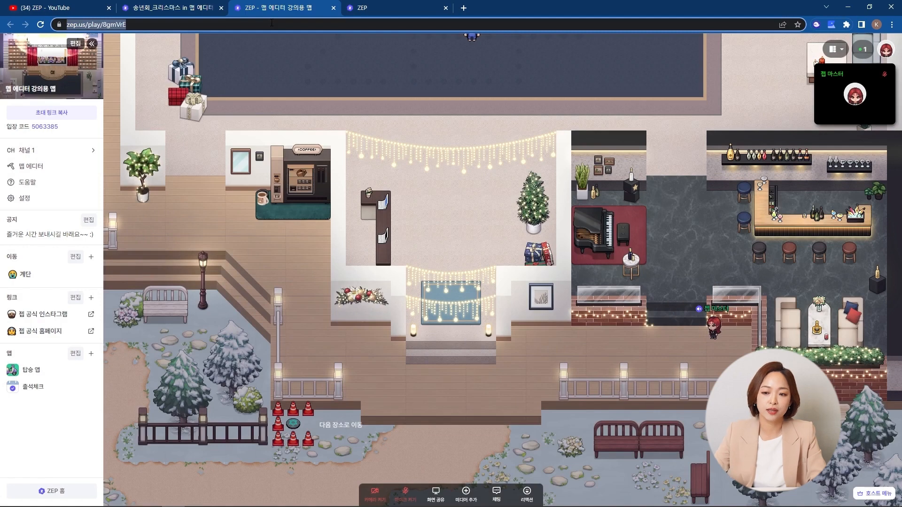
{"action": "key", "text": "Left"}
{"action": "left_click", "coordinate": [672, 280]}
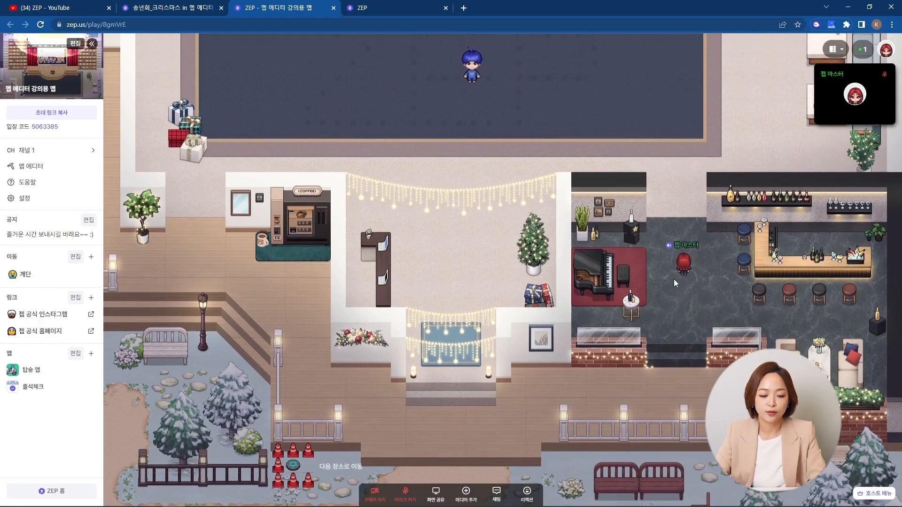
{"action": "key", "text": "Up"}
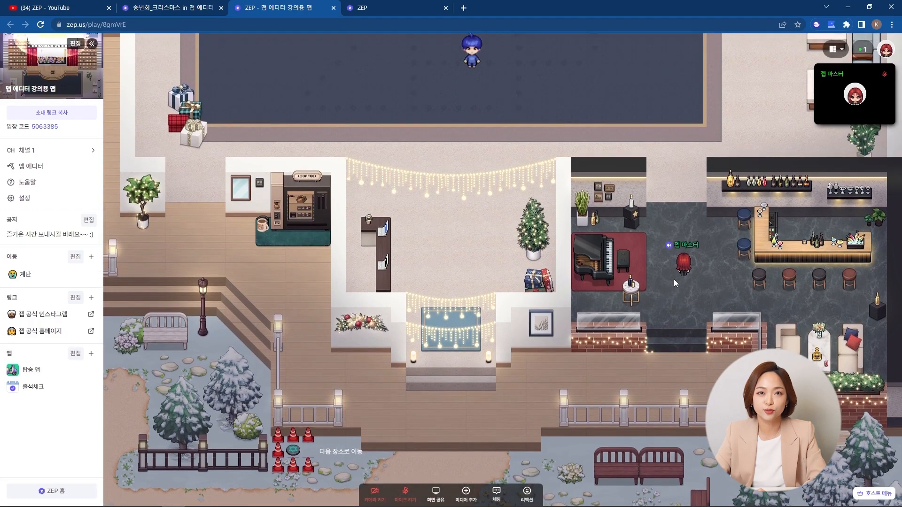